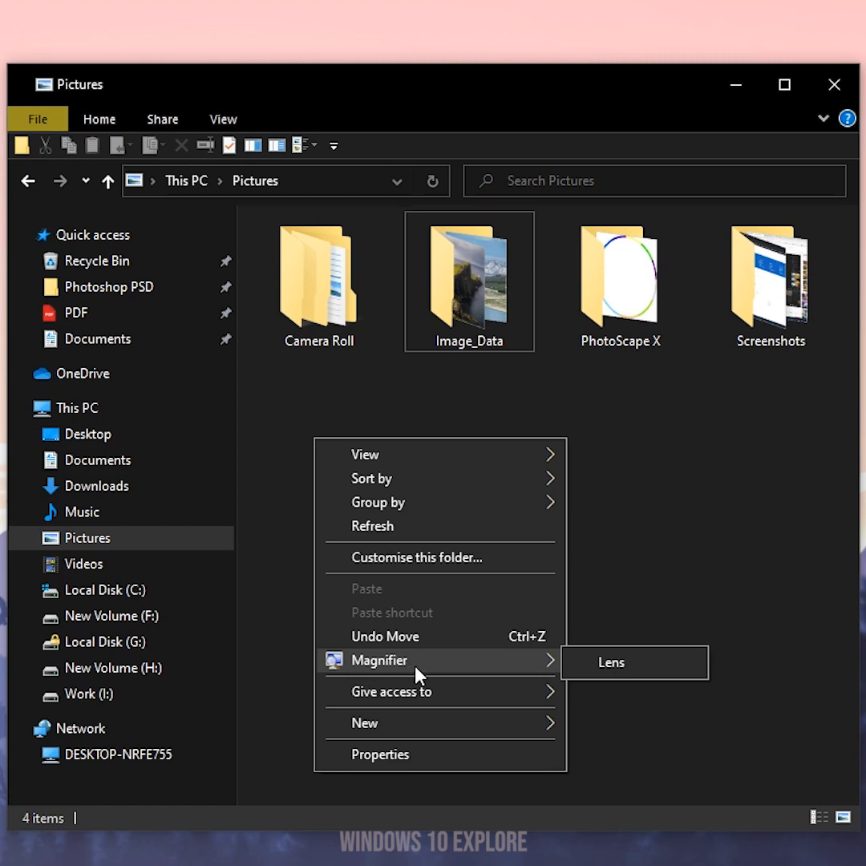
# - Launch Lens from the Magnifier entry of the Pictures folder's context menu
pyautogui.click(615, 672)
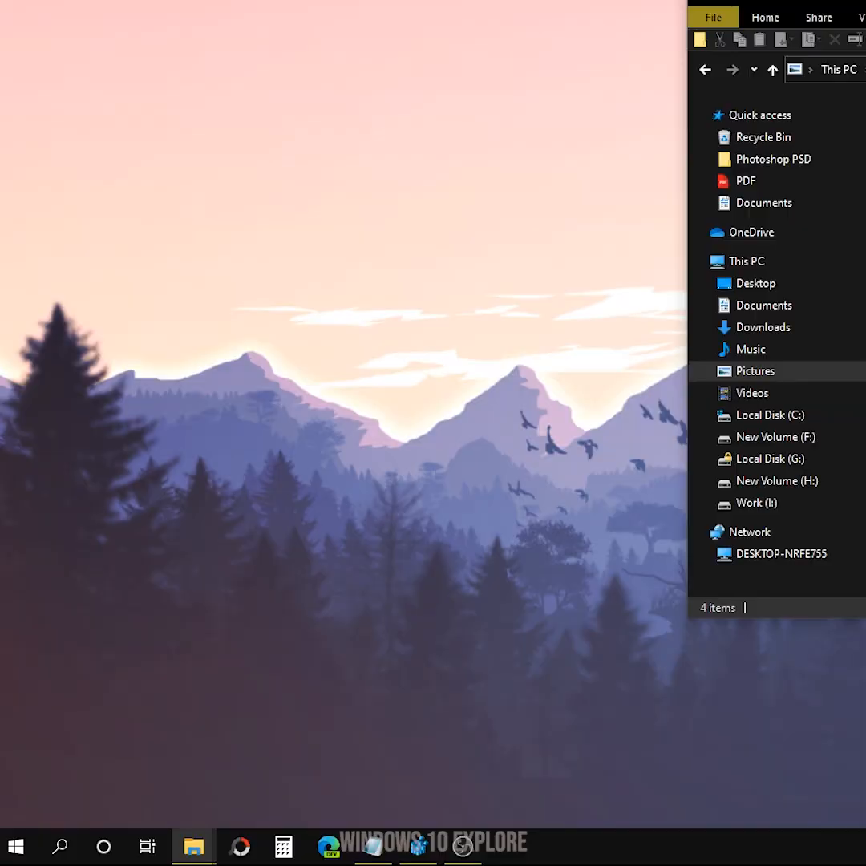
# - Search the system for Registry Editor and open it
pyautogui.click(5, 845)
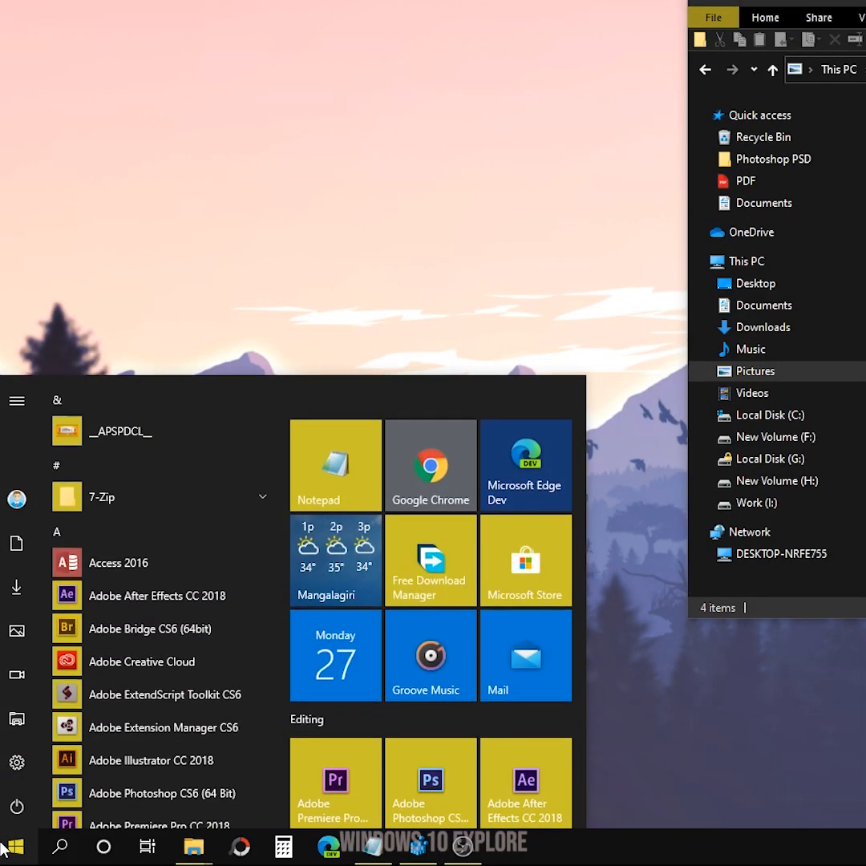
pyautogui.write('regi')
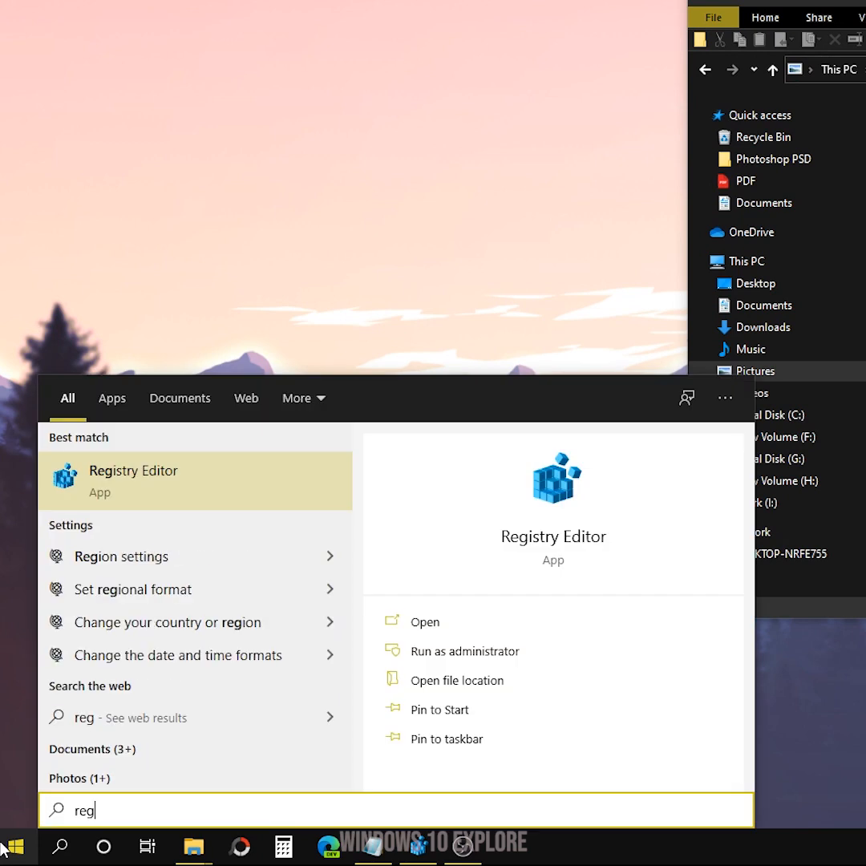
pyautogui.click(167, 497)
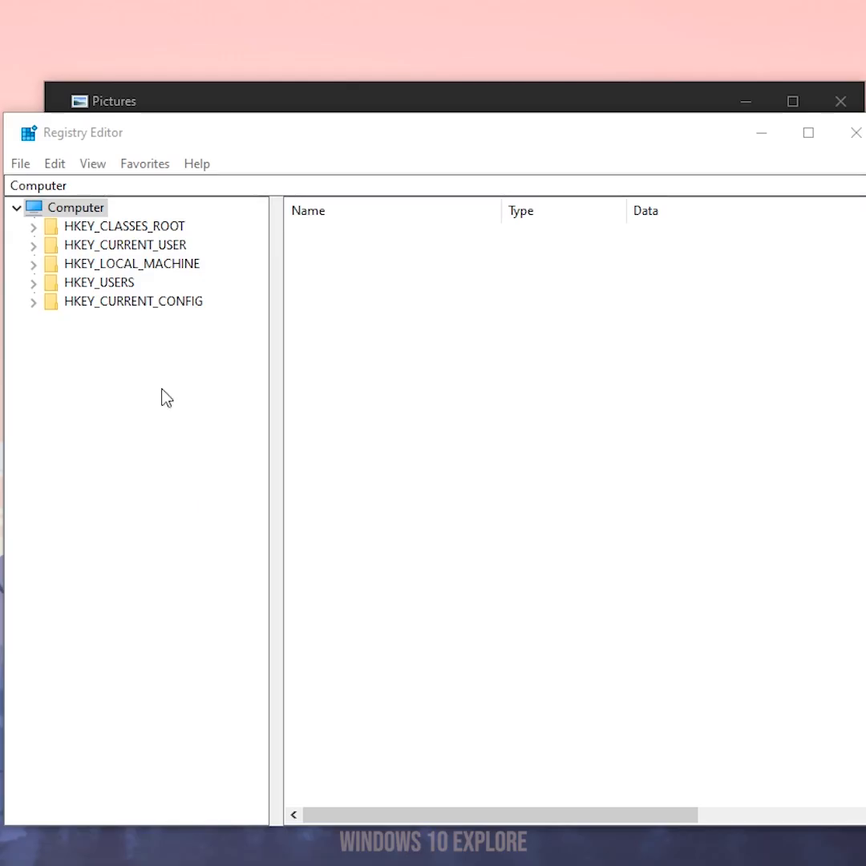
# - Go to the registry key HKEY_CLASSES_ROOT\Directory\Background\shell
pyautogui.click(33, 227)
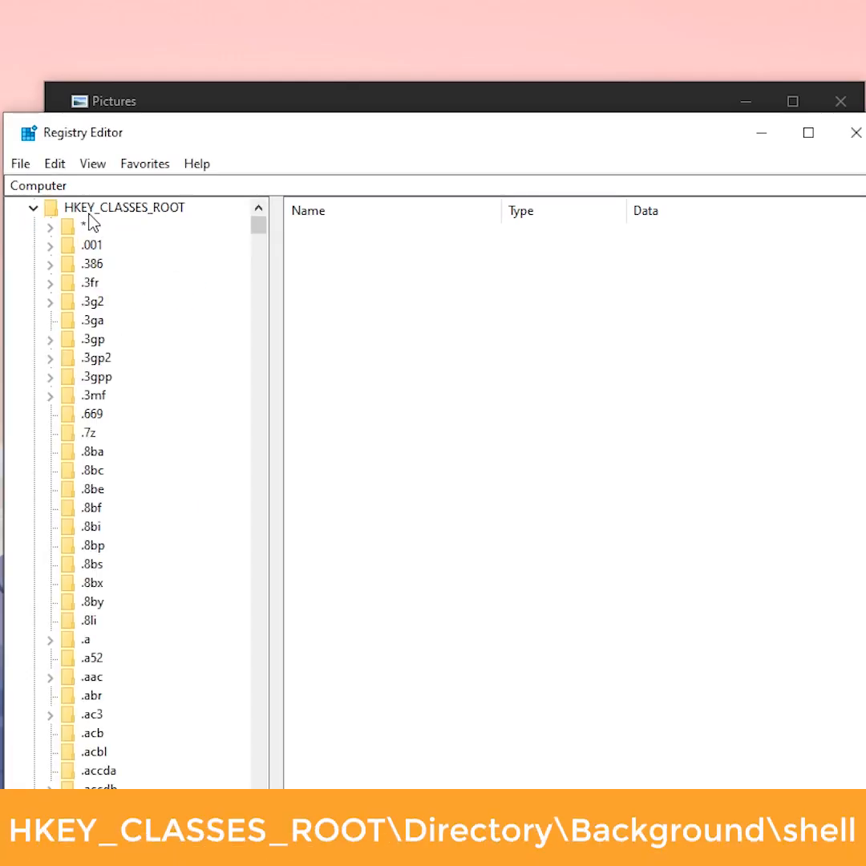
pyautogui.press('d')
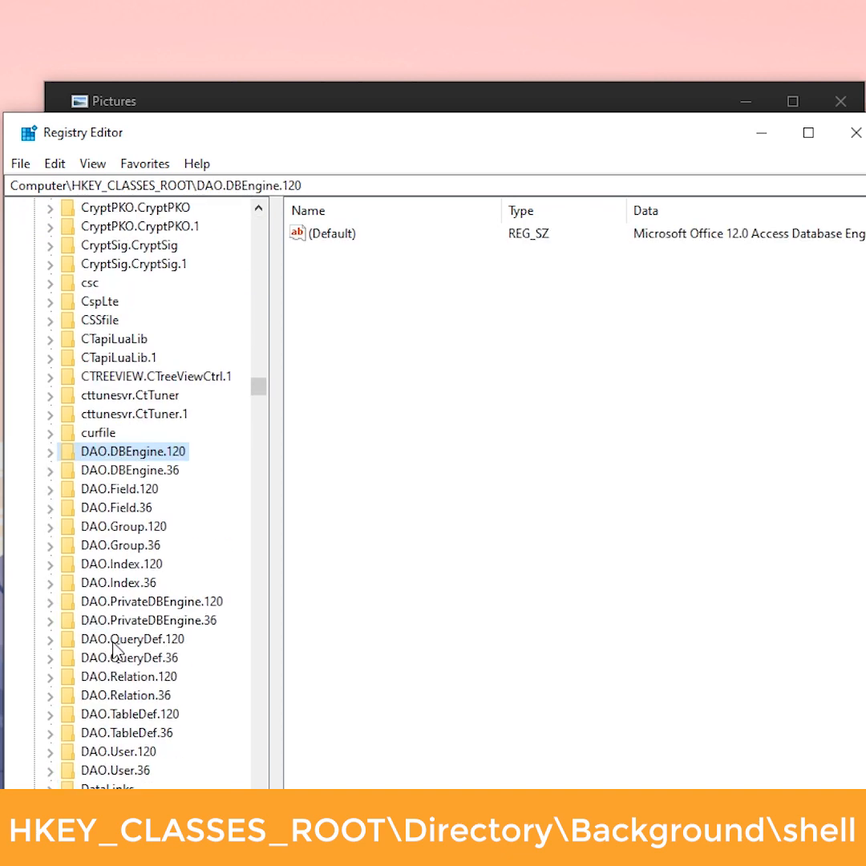
pyautogui.scroll(-20, 212, 654)
pyautogui.click(60, 473)
pyautogui.click(50, 472)
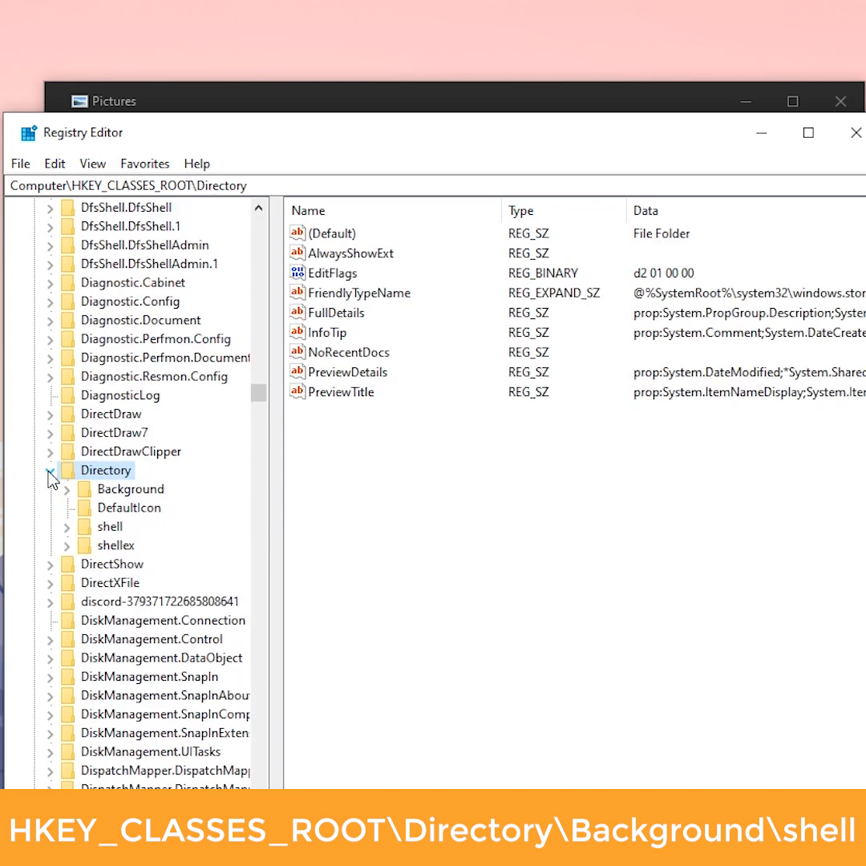
pyautogui.click(77, 493)
pyautogui.click(69, 490)
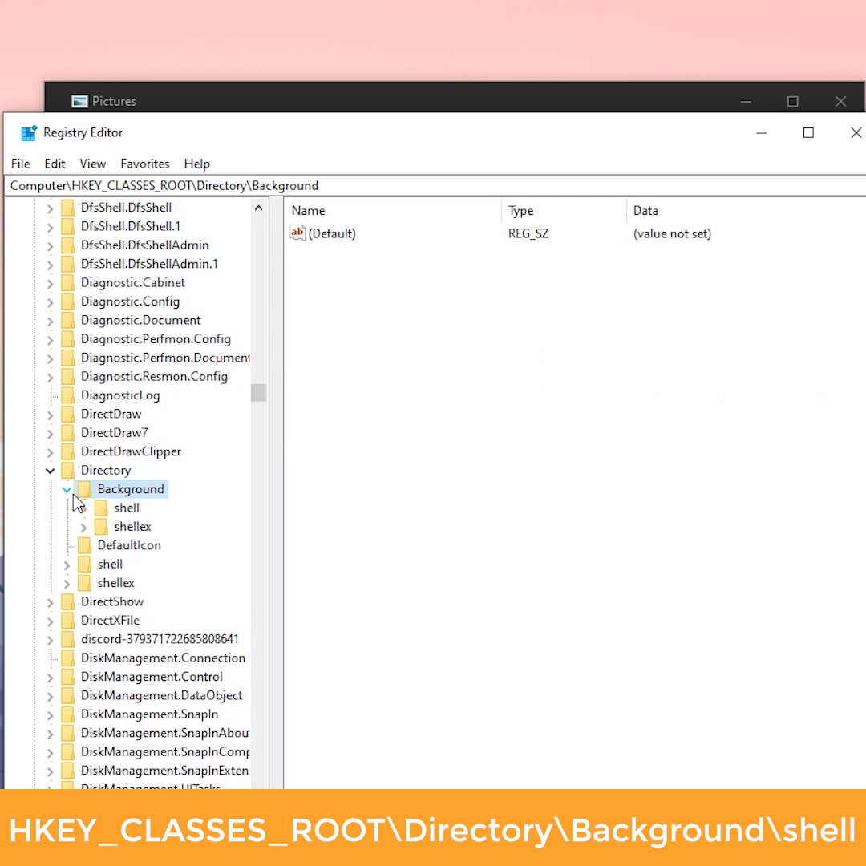
pyautogui.click(128, 508)
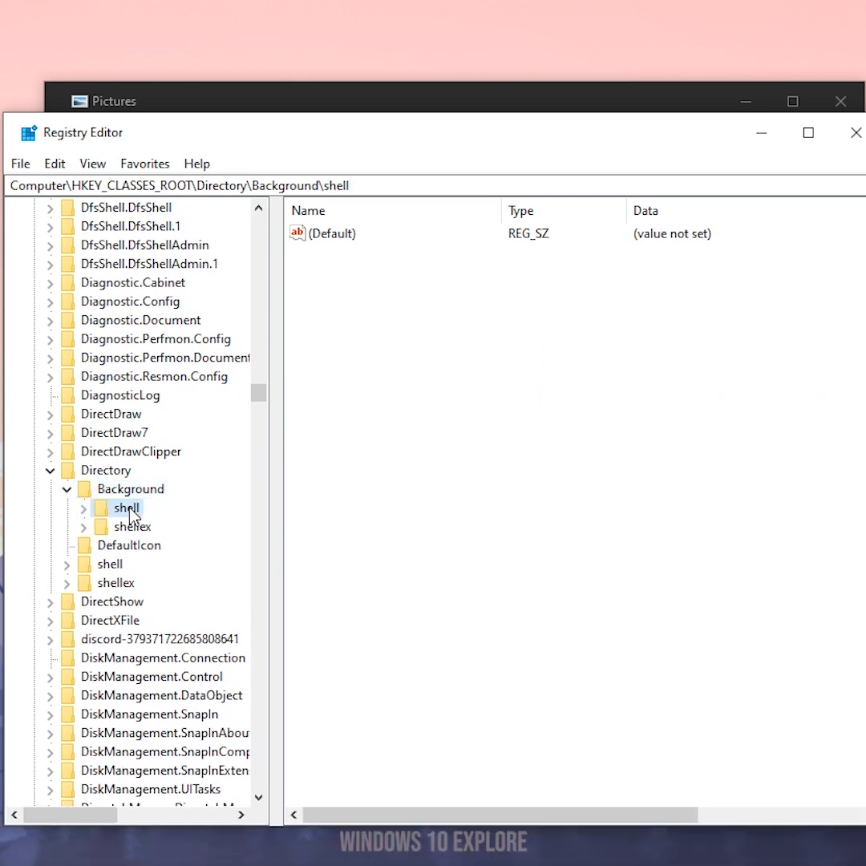
# - Create a new key named Magnifier under Directory\Background\shell
pyautogui.rightClick(126, 511)
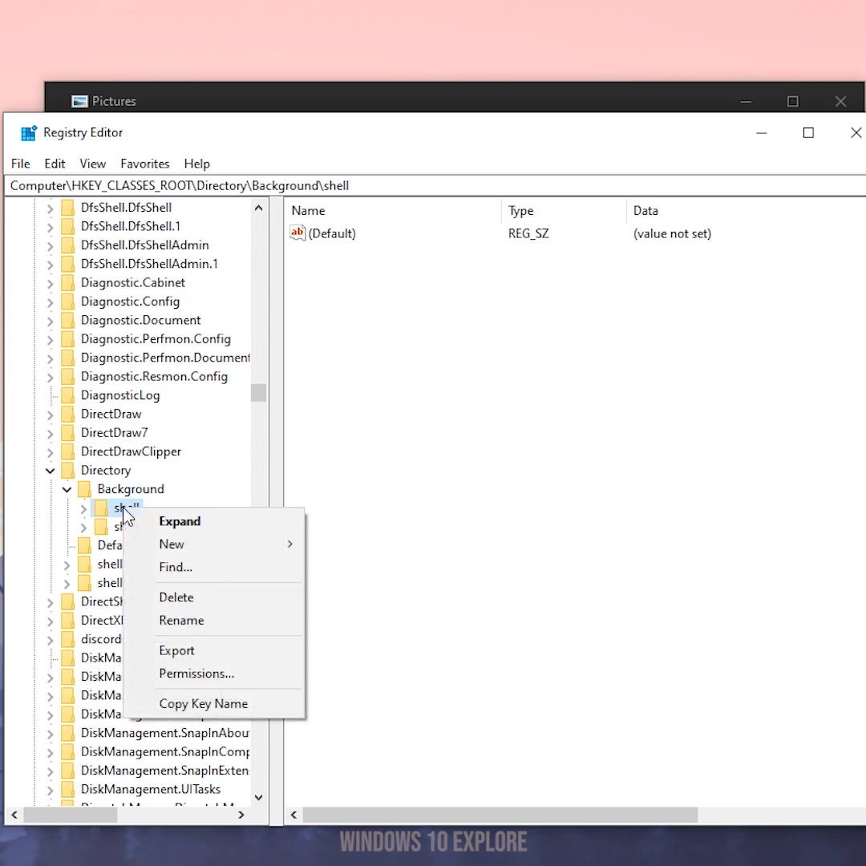
pyautogui.moveTo(154, 545)
pyautogui.click(373, 545)
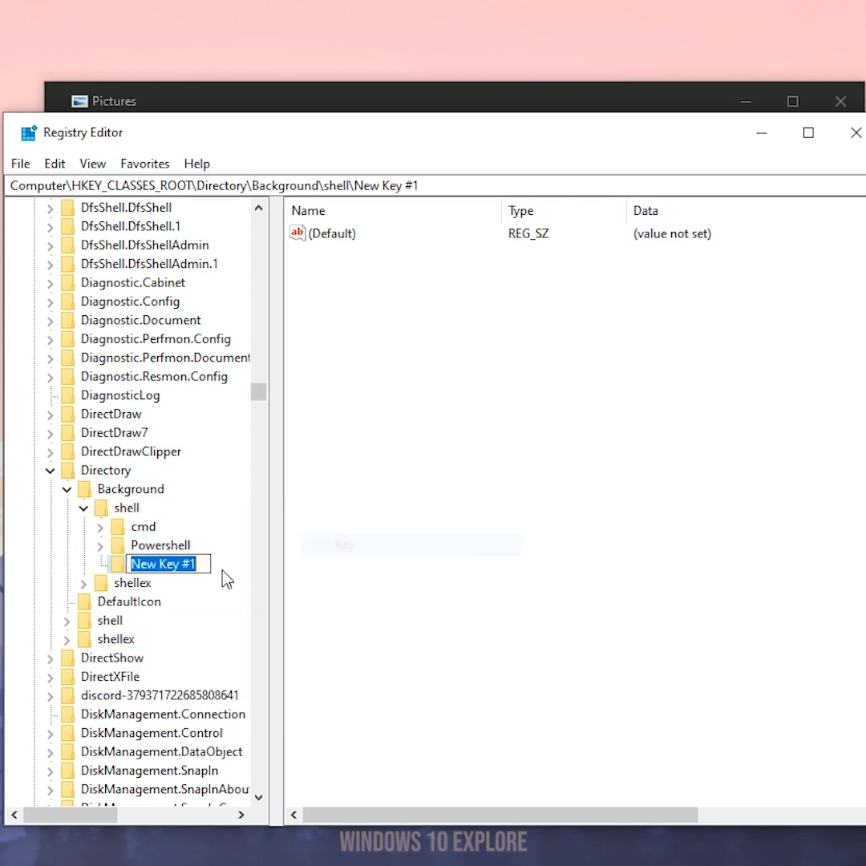
pyautogui.write('M')
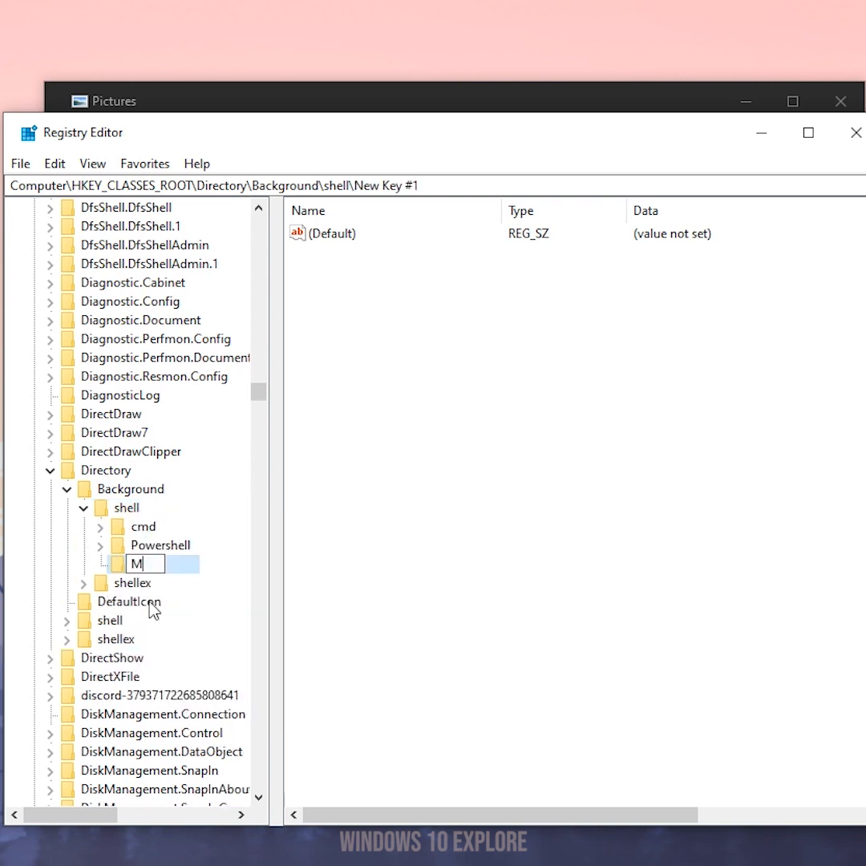
pyautogui.write('agnifier')
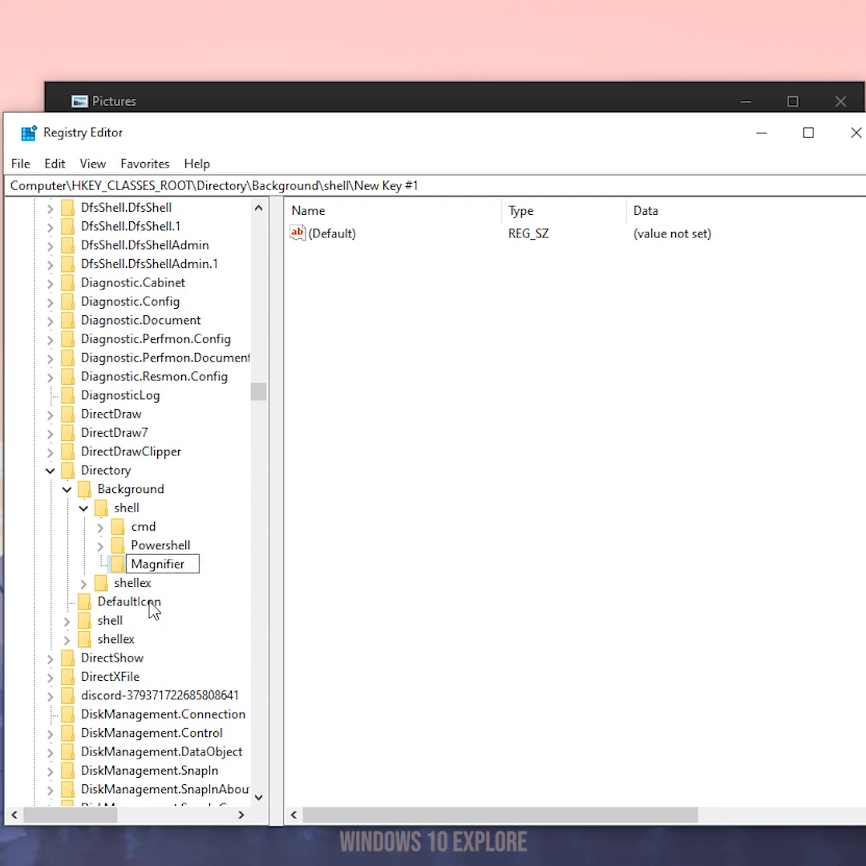
pyautogui.press('Return')
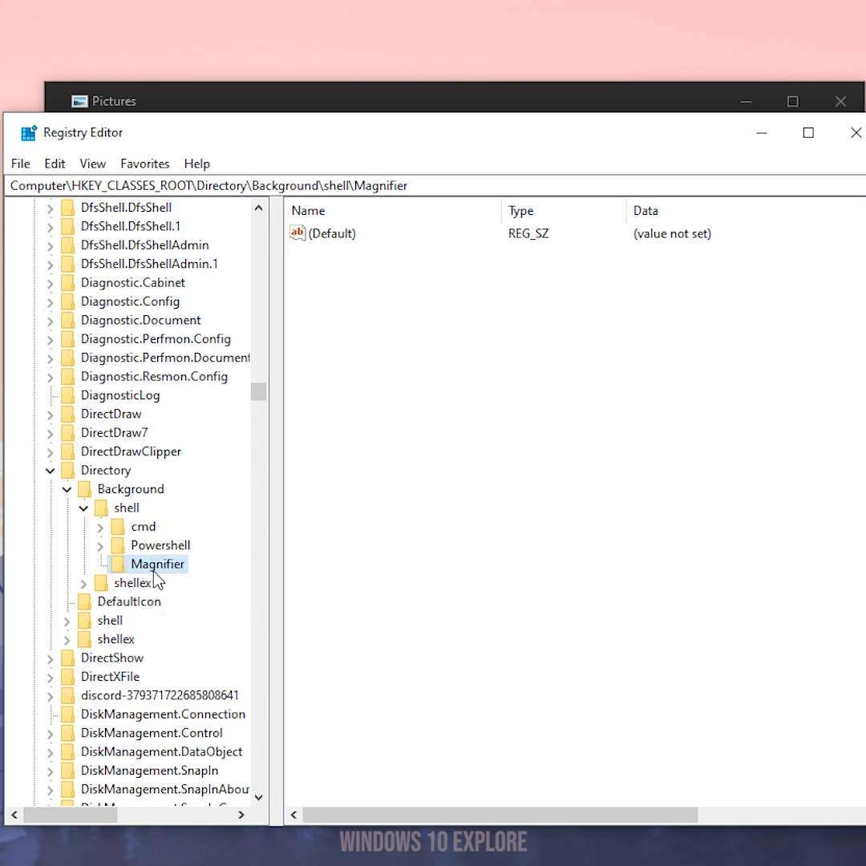
# - Switch to the Pictures folder, try the Magnifier entry in its background context menu, and dismiss the resulting dialog
pyautogui.click(761, 133)
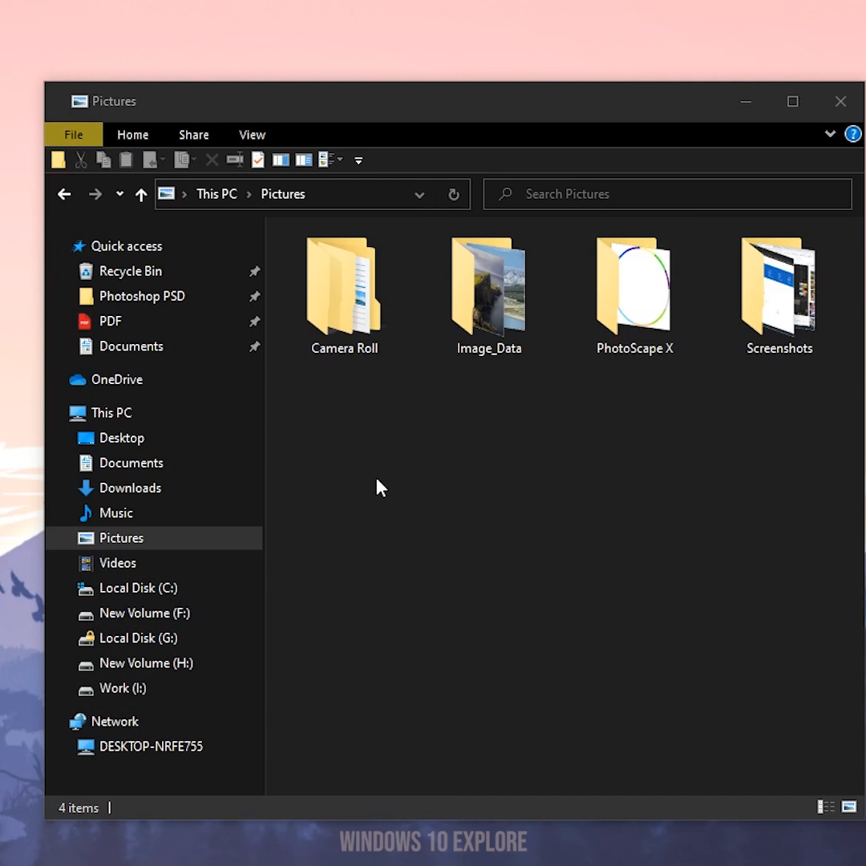
pyautogui.rightClick(347, 439)
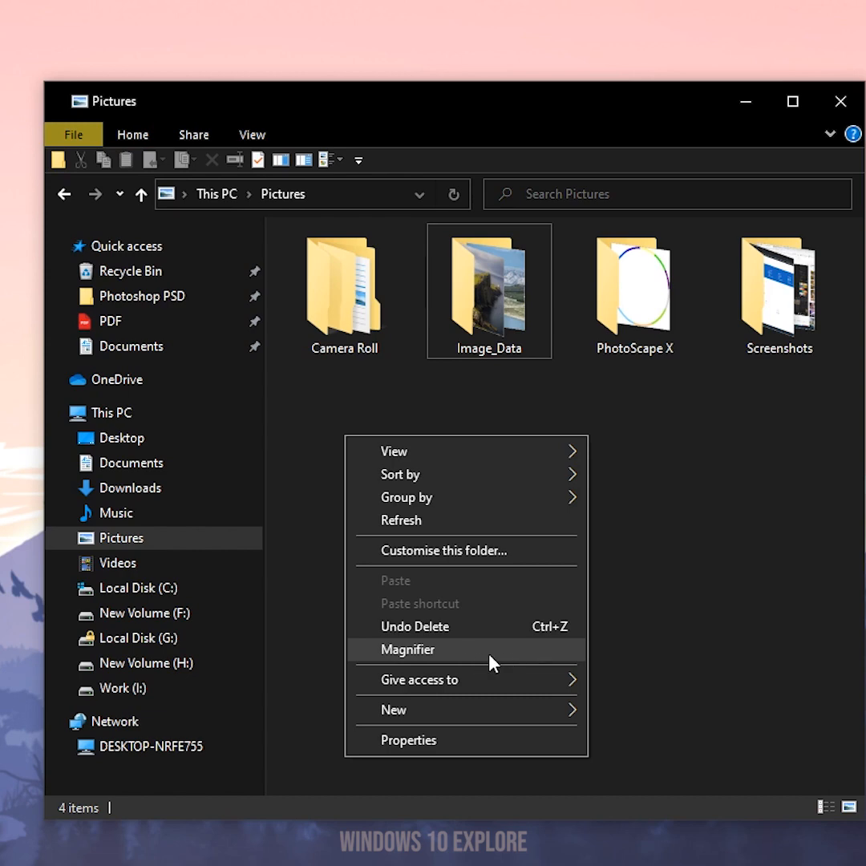
pyautogui.click(438, 654)
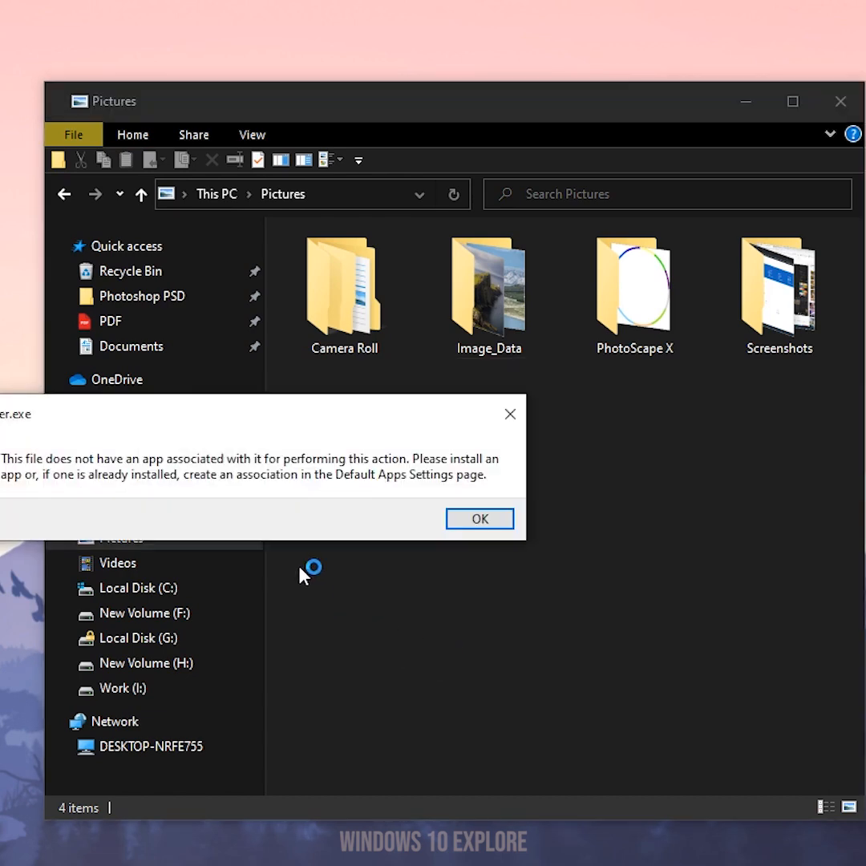
pyautogui.moveTo(178, 429); pyautogui.dragTo(308, 473)
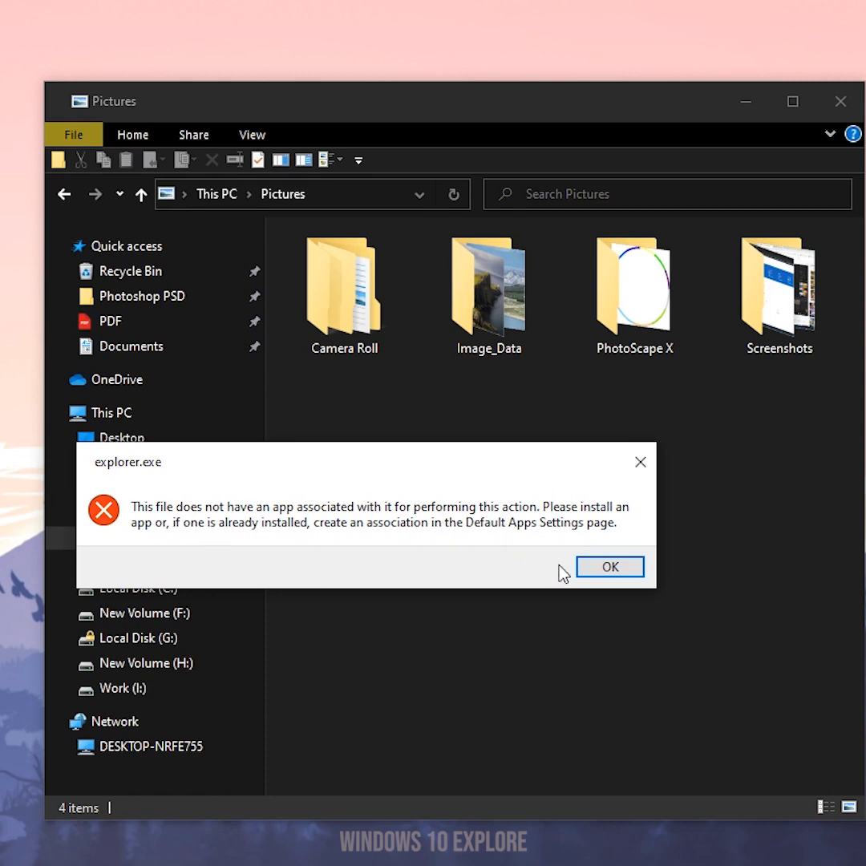
pyautogui.click(610, 570)
pyautogui.rightClick(370, 446)
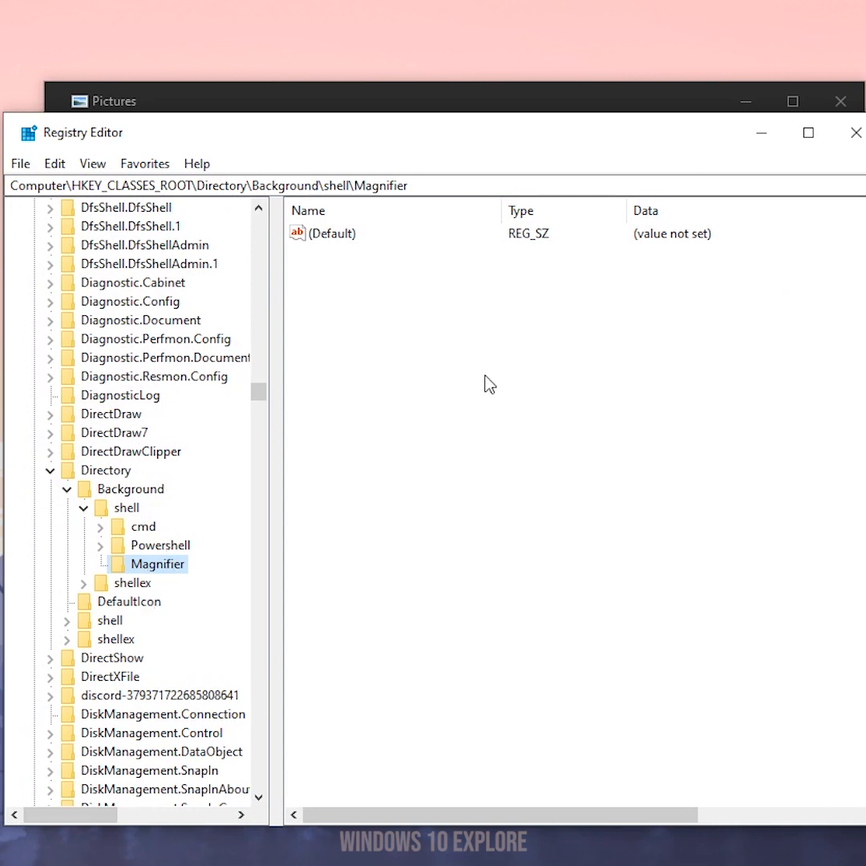
# - Add a string value named icon to the Magnifier key in Registry Editor and set its data to imageres.dll,-145
pyautogui.rightClick(365, 328)
pyautogui.moveTo(401, 343)
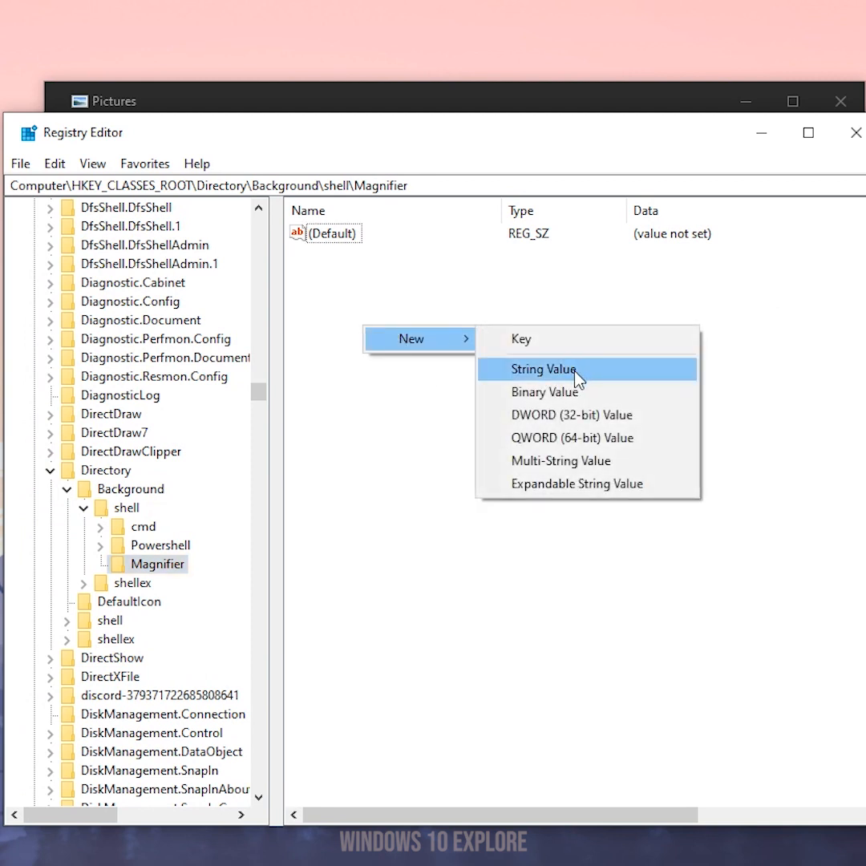
pyautogui.click(576, 371)
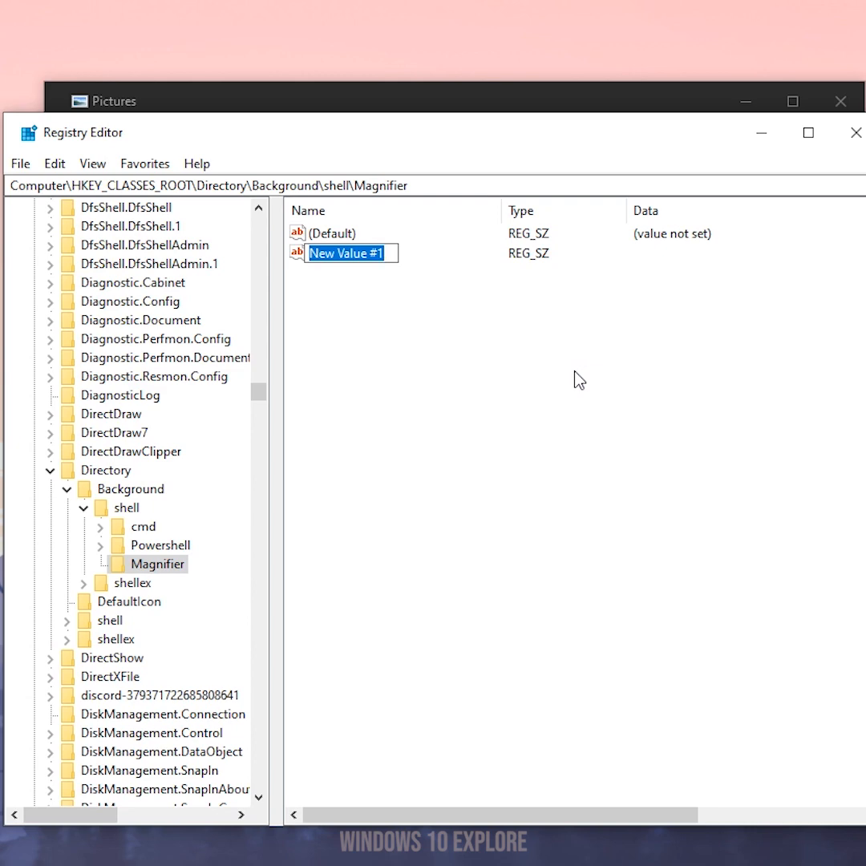
pyautogui.write('icon')
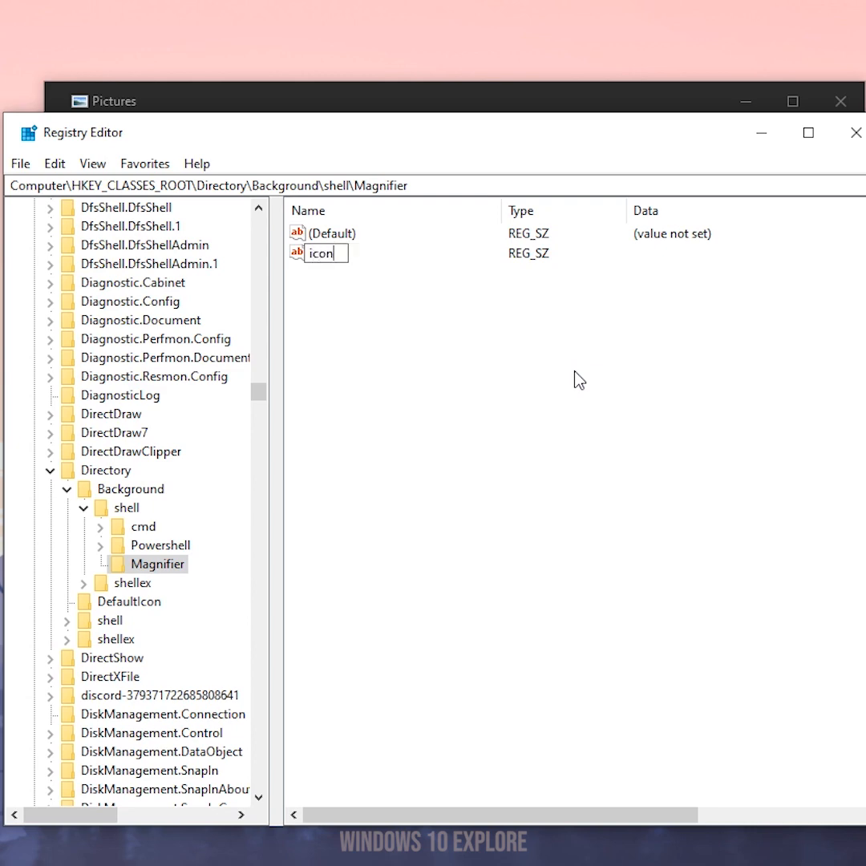
pyautogui.press('Return')
pyautogui.doubleClick(320, 255)
pyautogui.moveTo(168, 245); pyautogui.dragTo(176, 309)
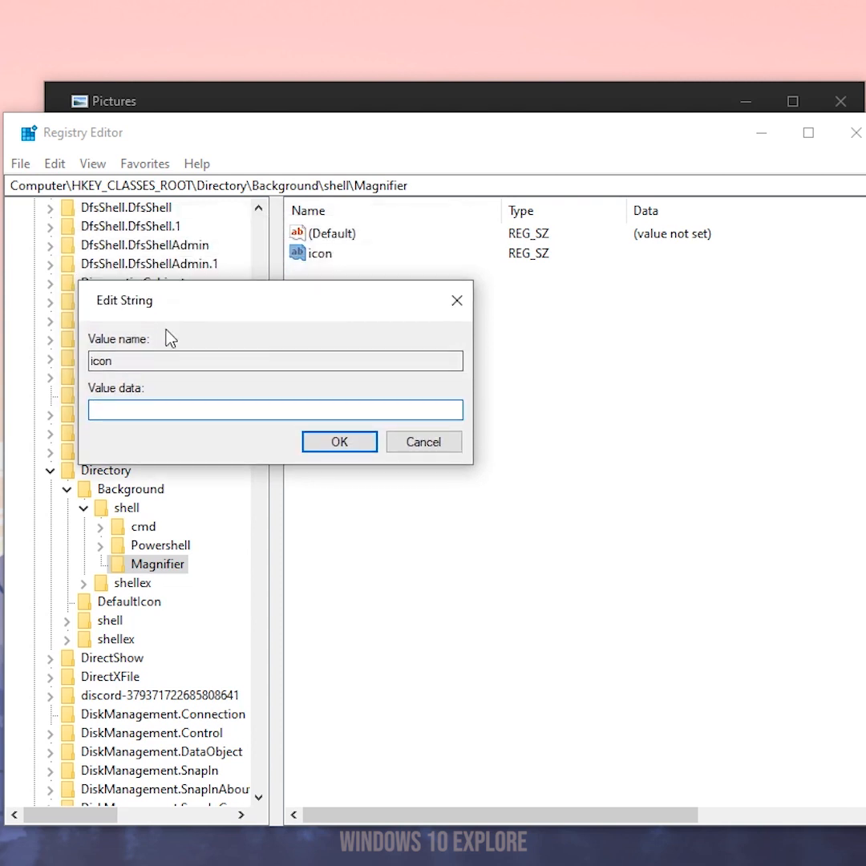
pyautogui.write('imageres.dll,-145')
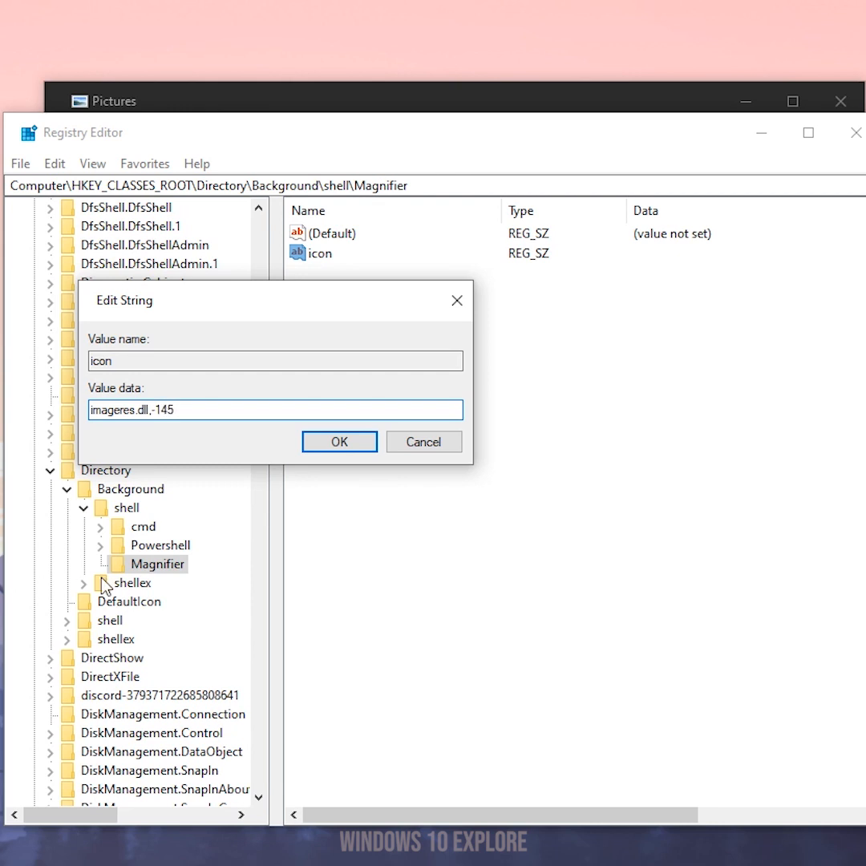
pyautogui.click(335, 446)
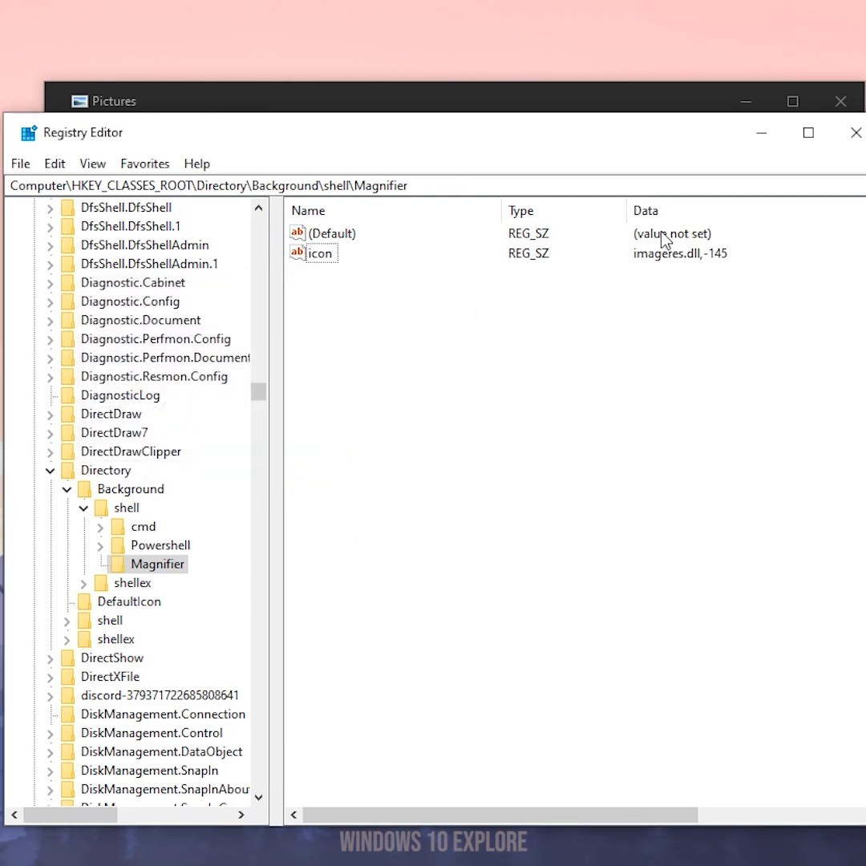
# - Check the Magnifier entry's icon in the Pictures folder's context menu, and return to Registry Editor
pyautogui.click(761, 133)
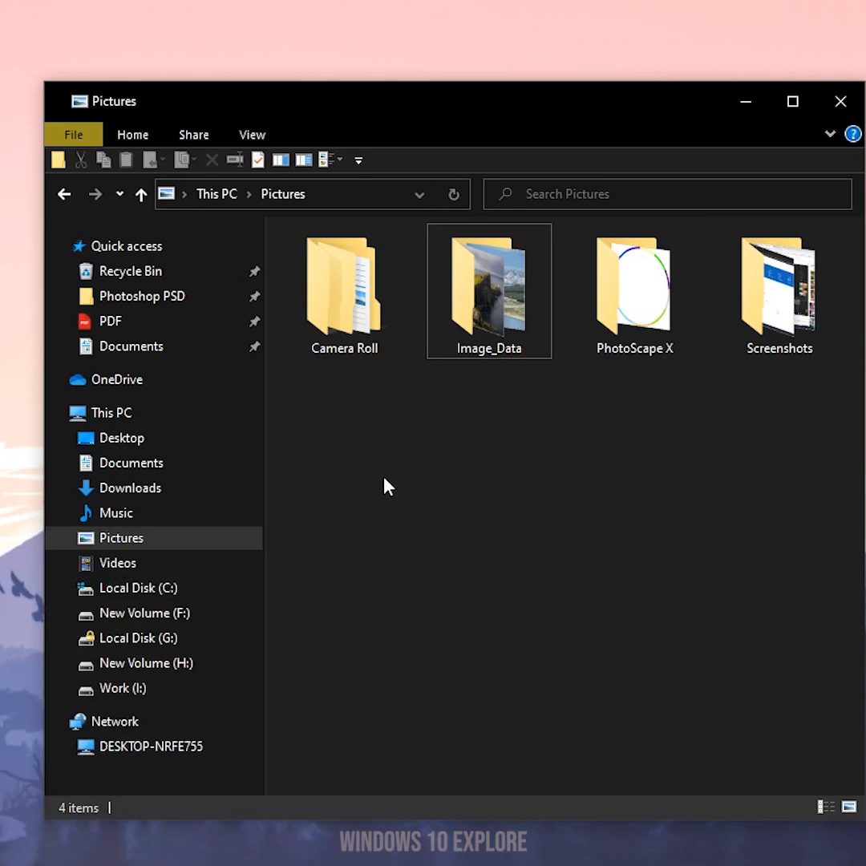
pyautogui.rightClick(345, 414)
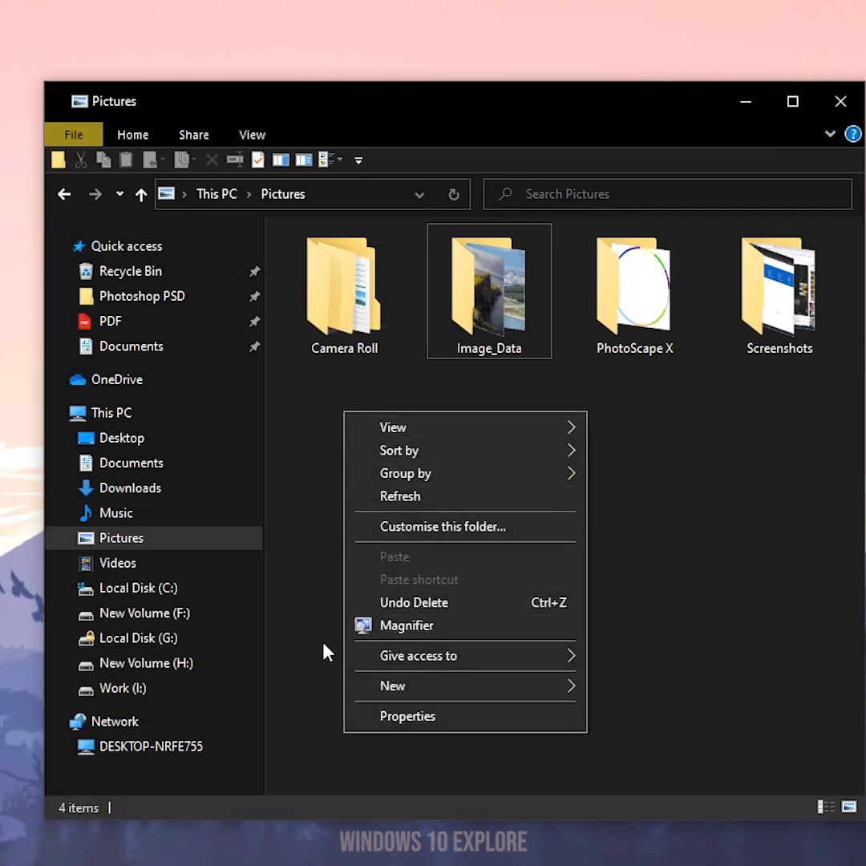
pyautogui.hotkey('alt', 'Tab')
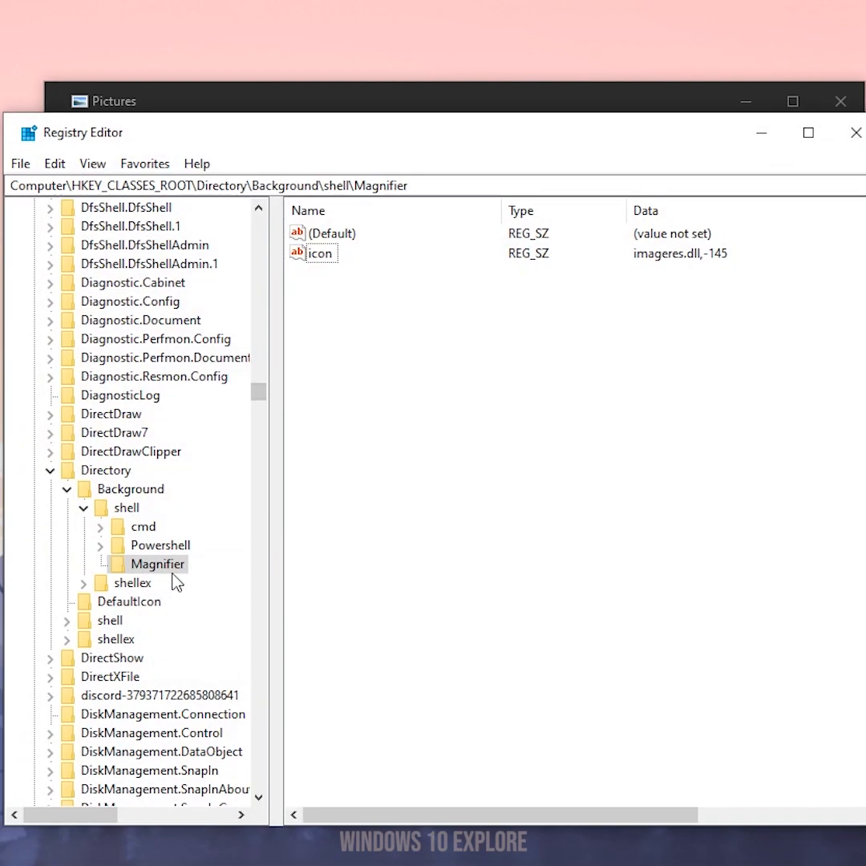
# - Add a string value named Position to the Magnifier key and set its data to Bottom
pyautogui.rightClick(405, 362)
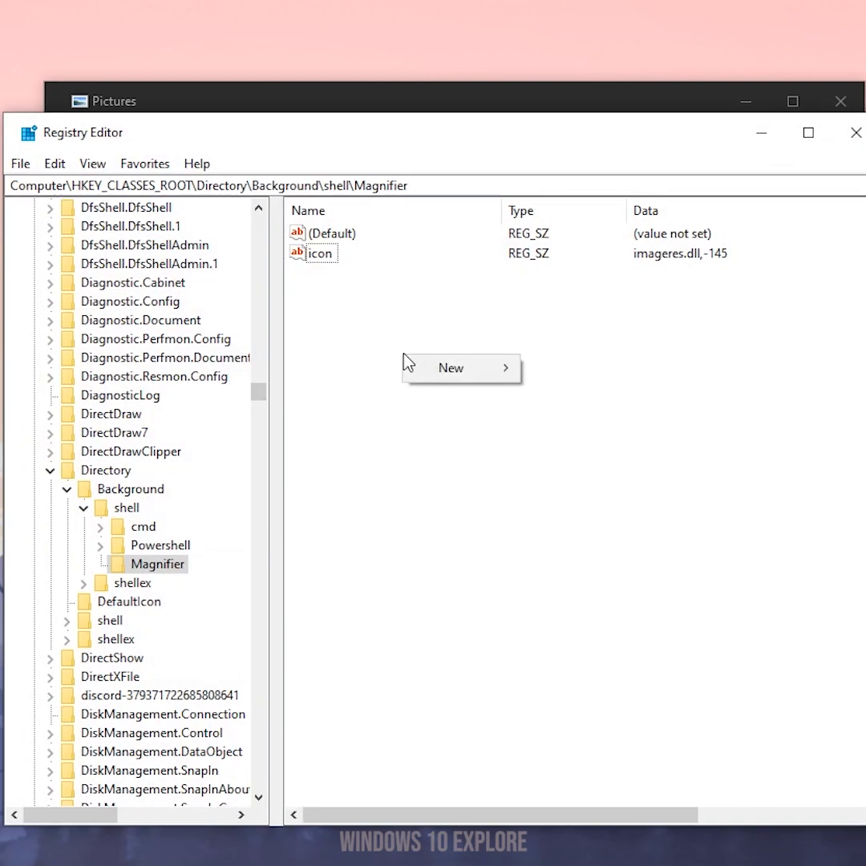
pyautogui.moveTo(456, 377)
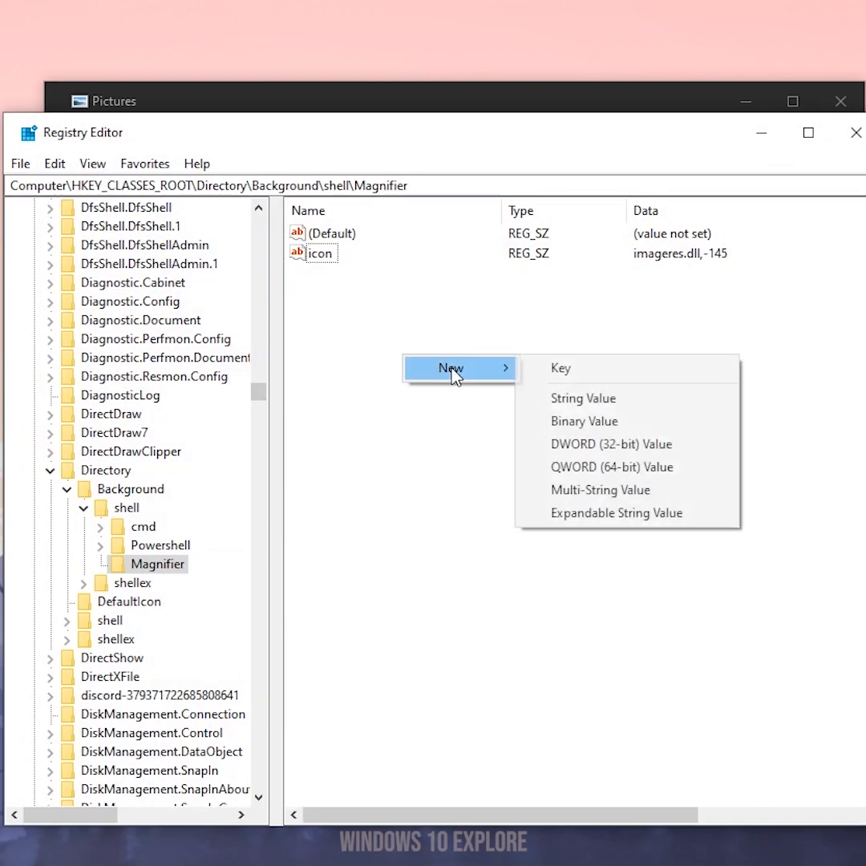
pyautogui.click(614, 397)
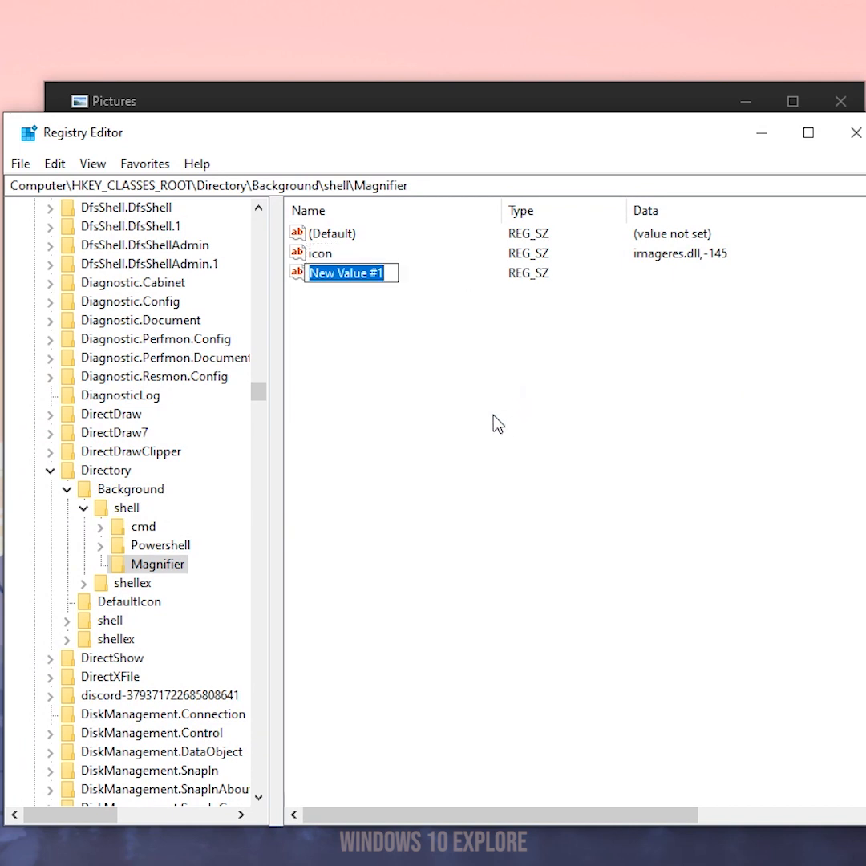
pyautogui.write('Position')
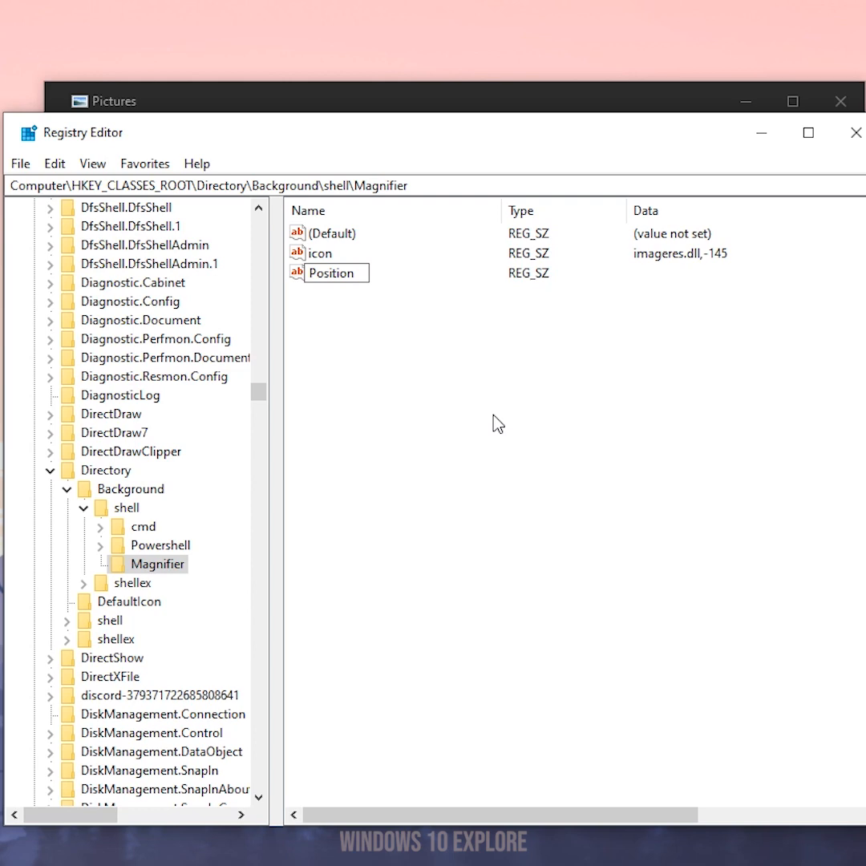
pyautogui.press('Return')
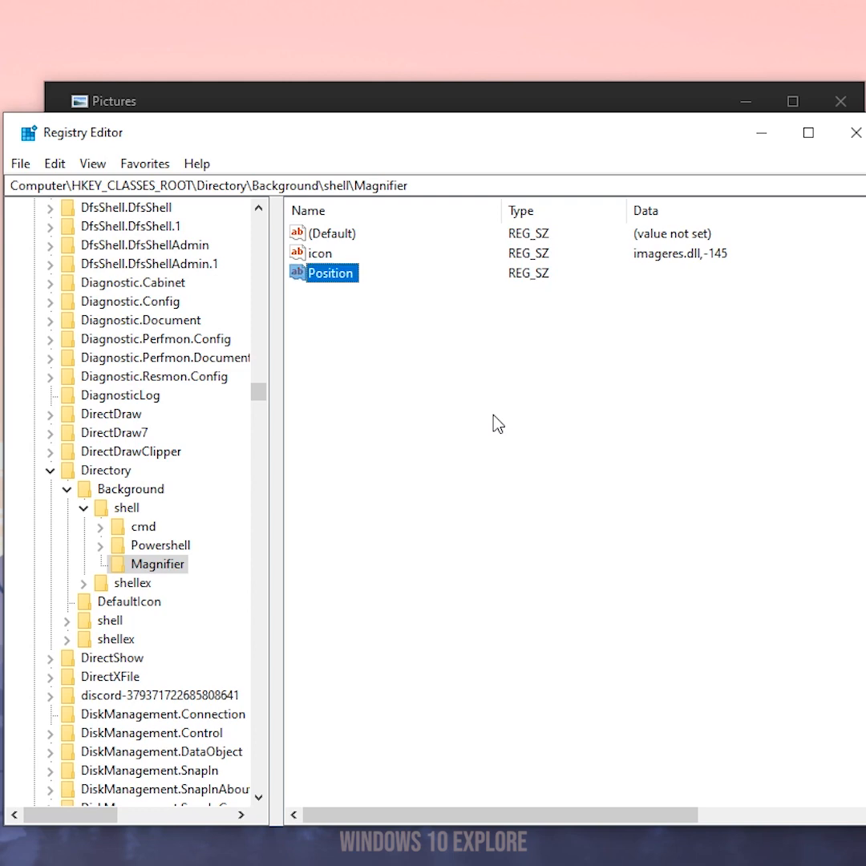
pyautogui.doubleClick(319, 289)
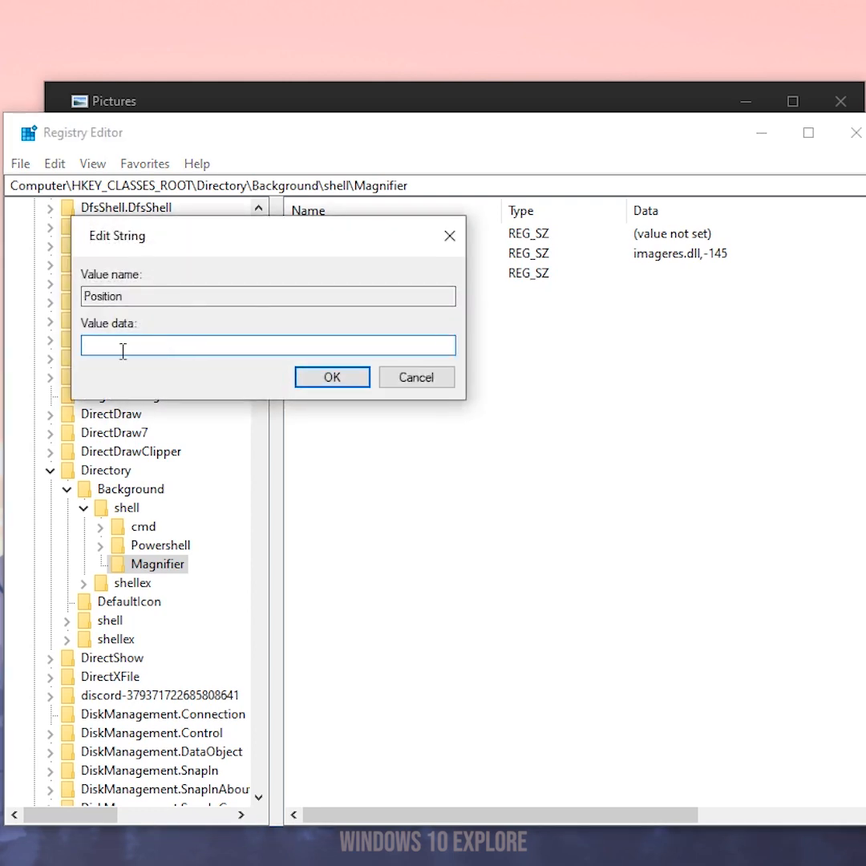
pyautogui.write('Bottom')
pyautogui.click(330, 380)
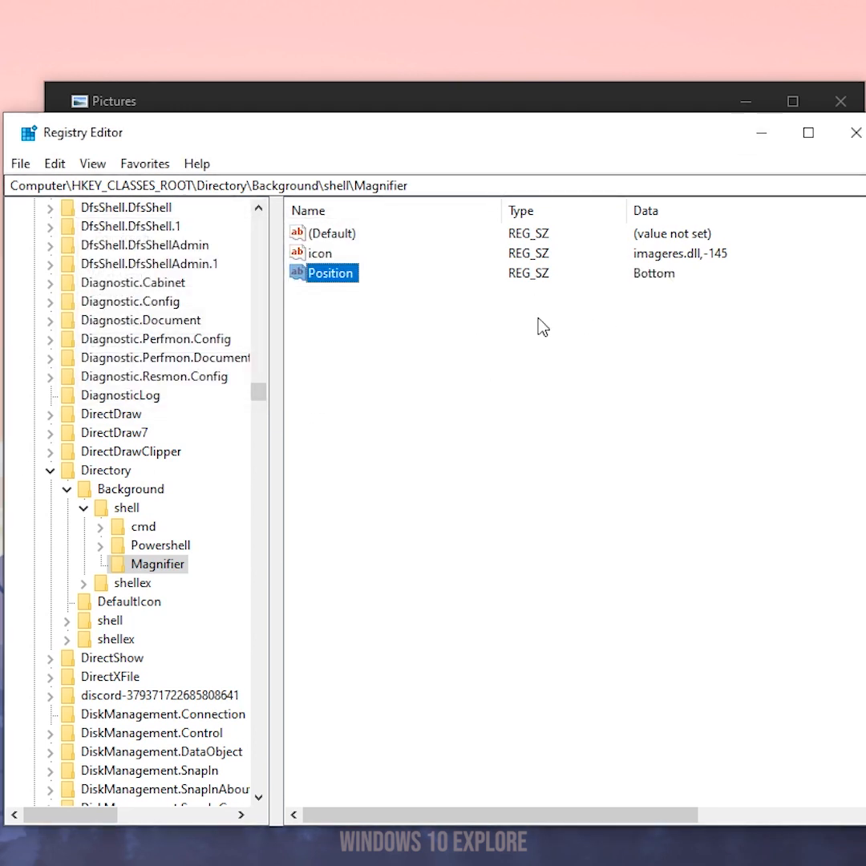
# - Check the Magnifier entry's position in the Pictures folder's background context menu, and return to Registry Editor
pyautogui.click(761, 132)
pyautogui.rightClick(328, 407)
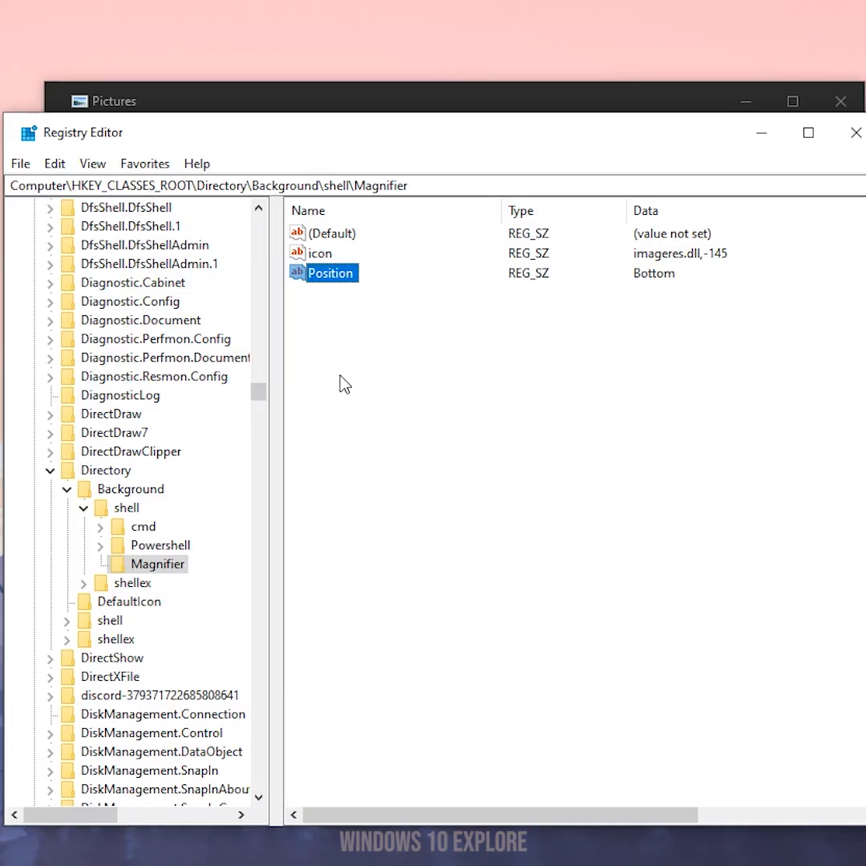
# - Add a string value named SubCommands to the Magnifier key
pyautogui.rightClick(332, 372)
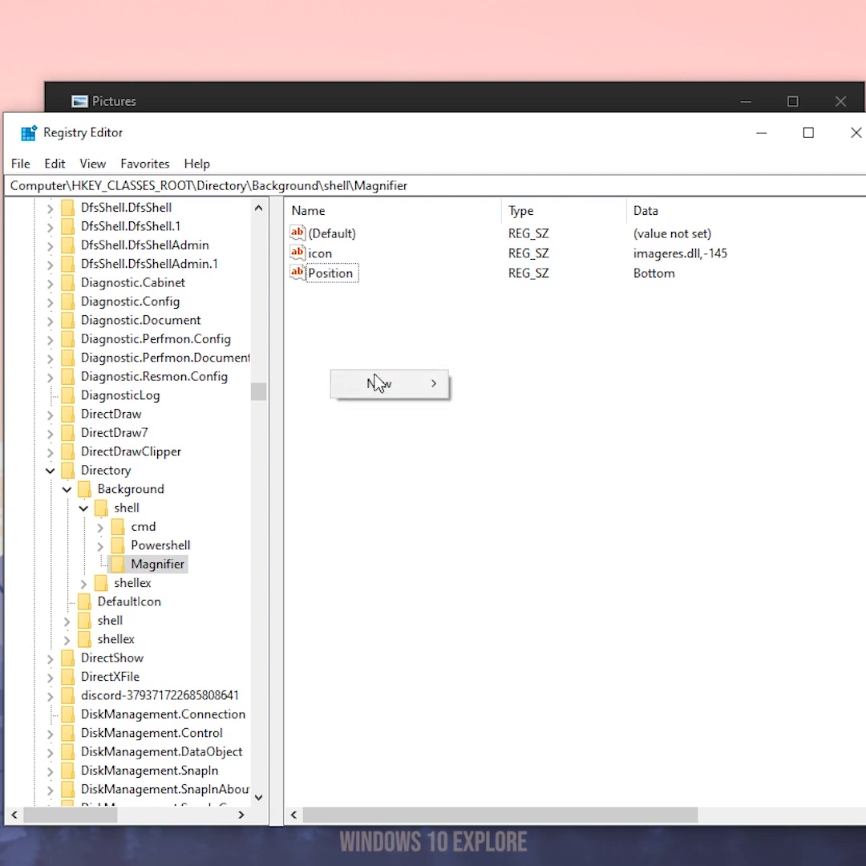
pyautogui.moveTo(378, 385)
pyautogui.click(493, 413)
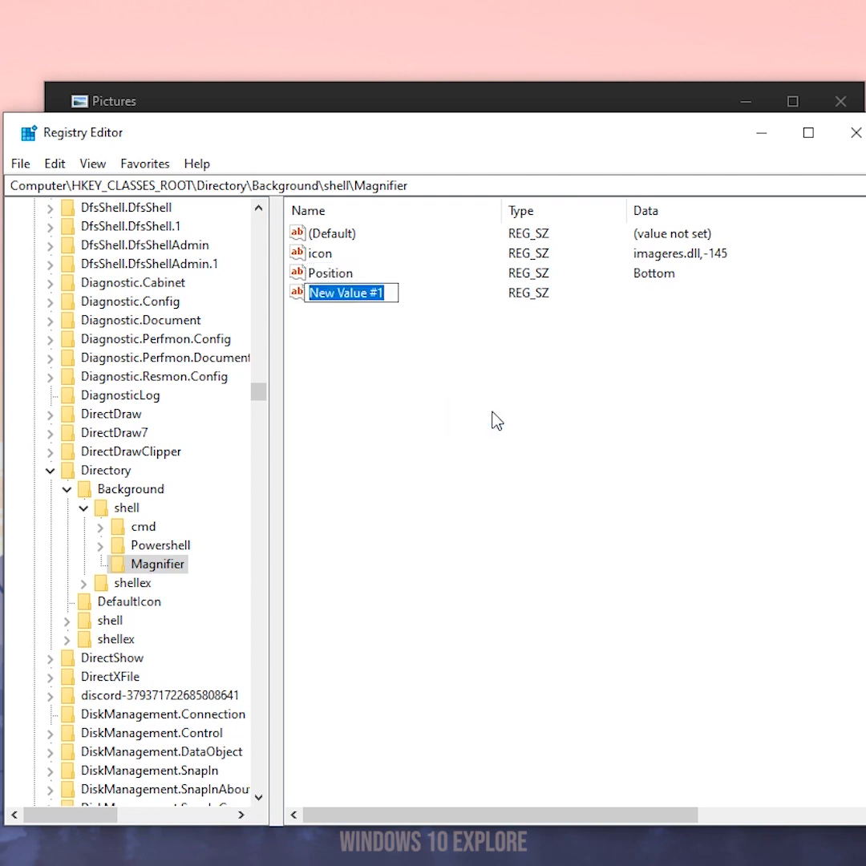
pyautogui.write('Su')
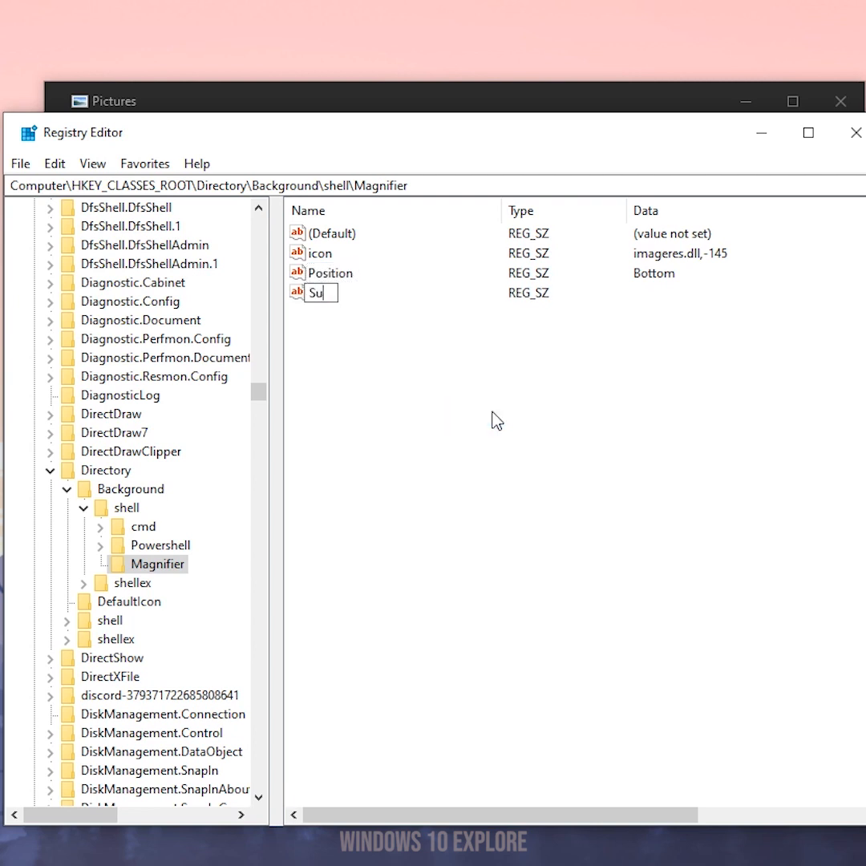
pyautogui.write('bCommands')
pyautogui.press('Return')
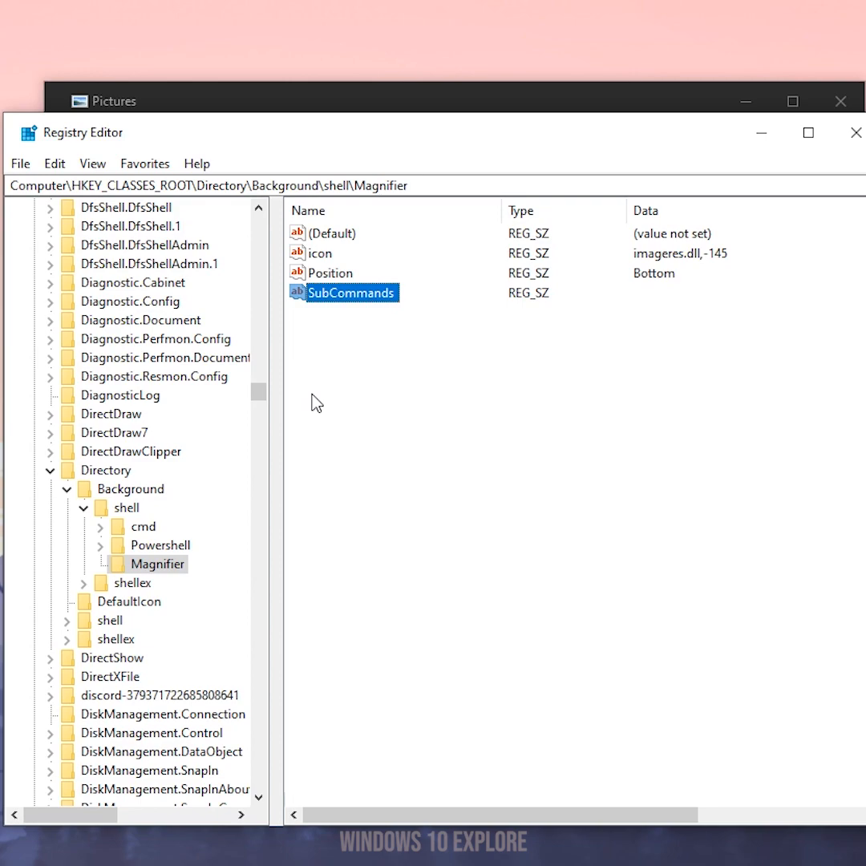
# - Switch to the Pictures folder, check the Magnifier entry's submenu in the background context menu, and return to Registry Editor
pyautogui.click(758, 136)
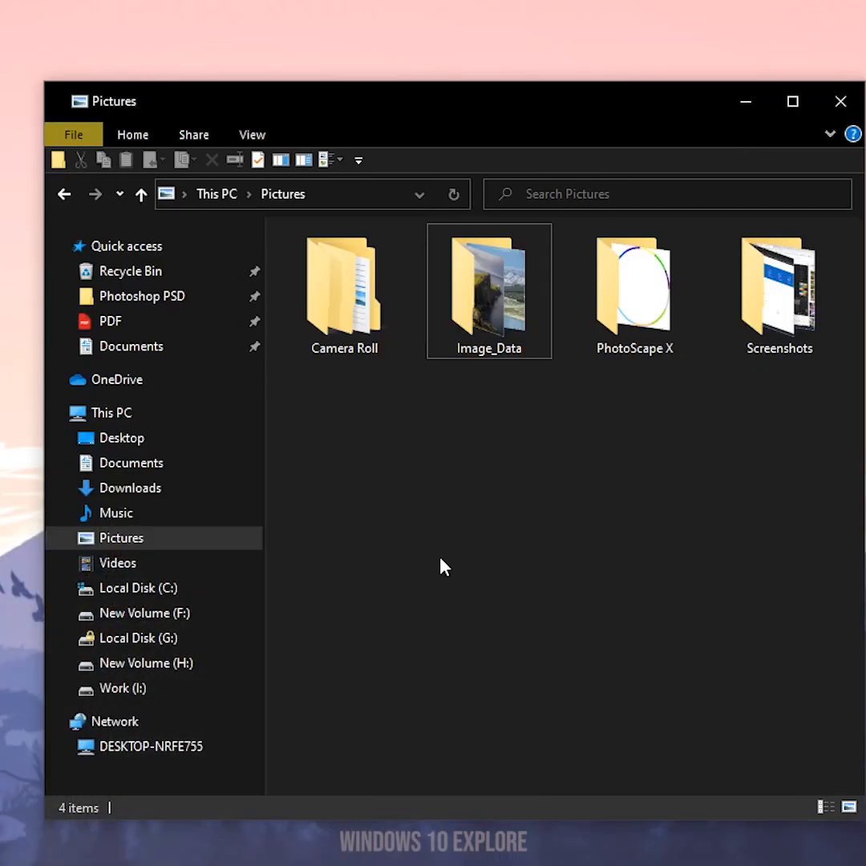
pyautogui.rightClick(356, 444)
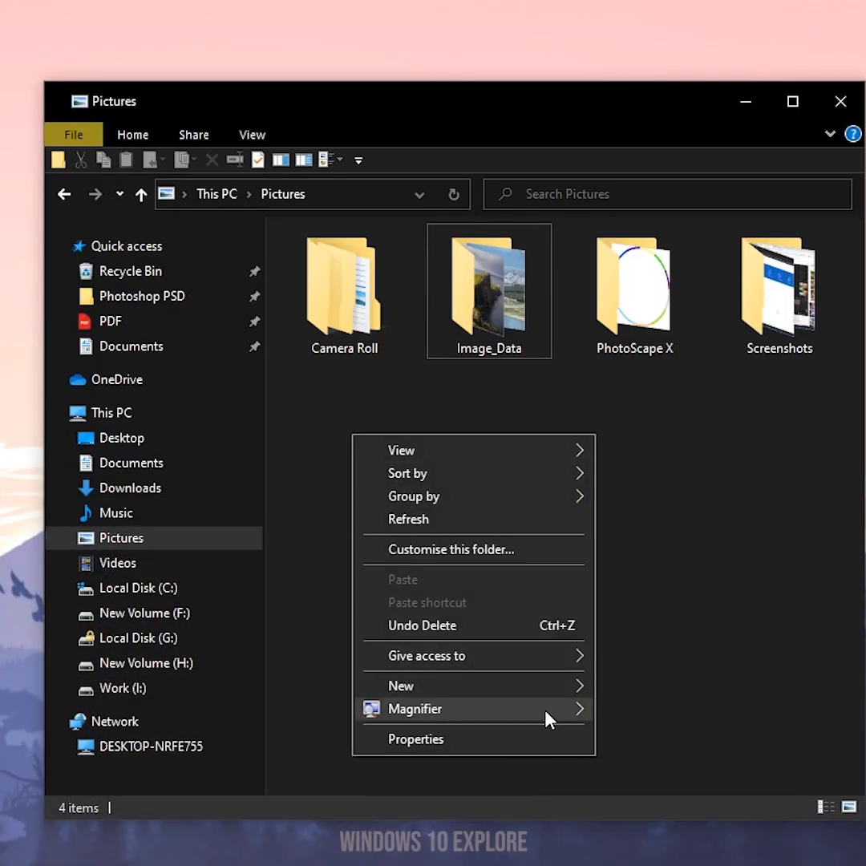
pyautogui.moveTo(411, 687)
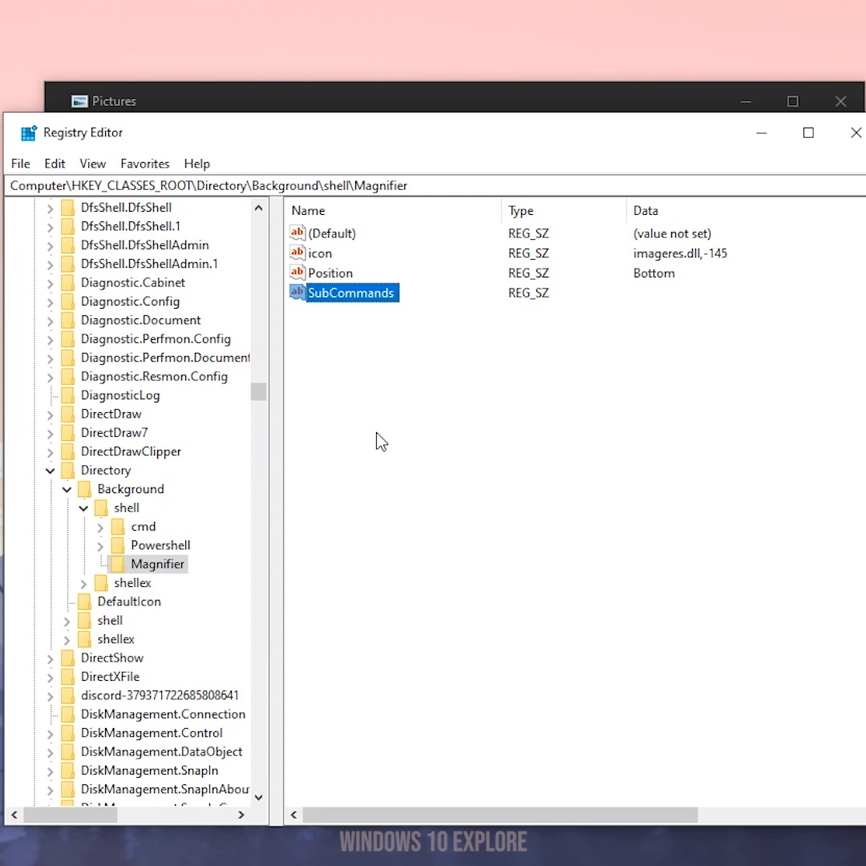
# - Create a new key named shell under the Magnifier key
pyautogui.rightClick(143, 571)
pyautogui.moveTo(184, 603)
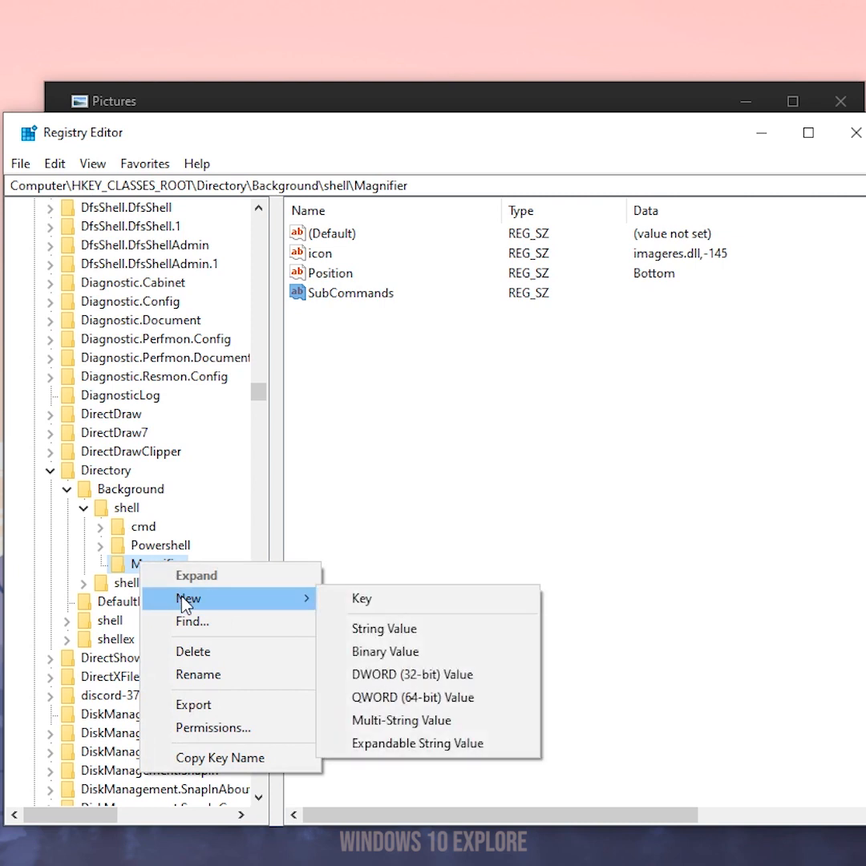
pyautogui.click(361, 601)
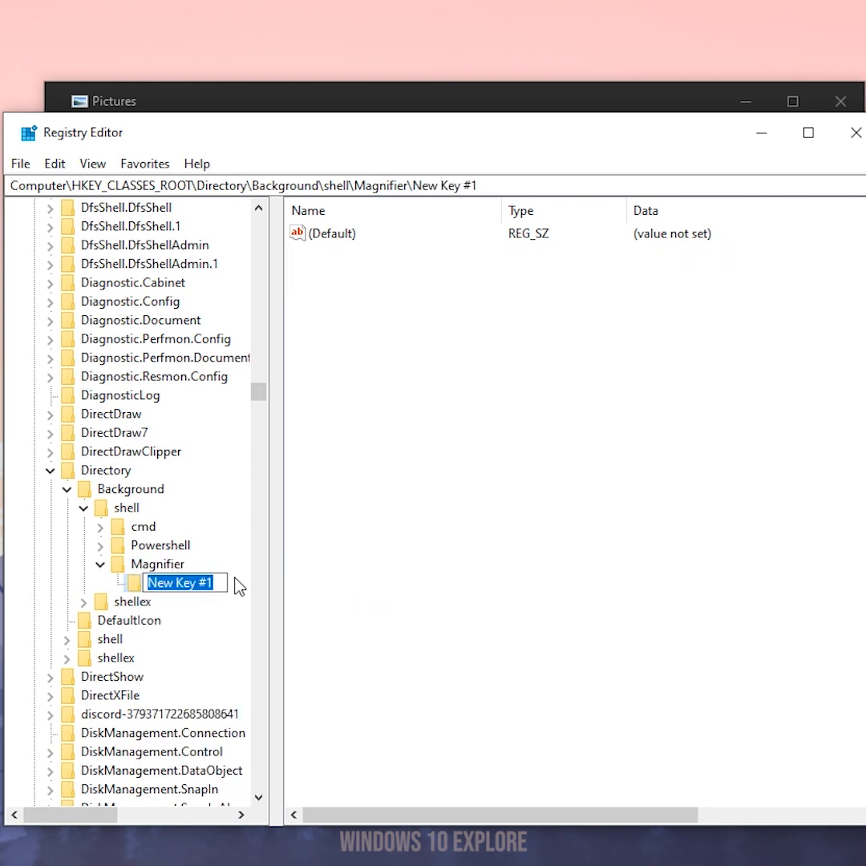
pyautogui.write('she')
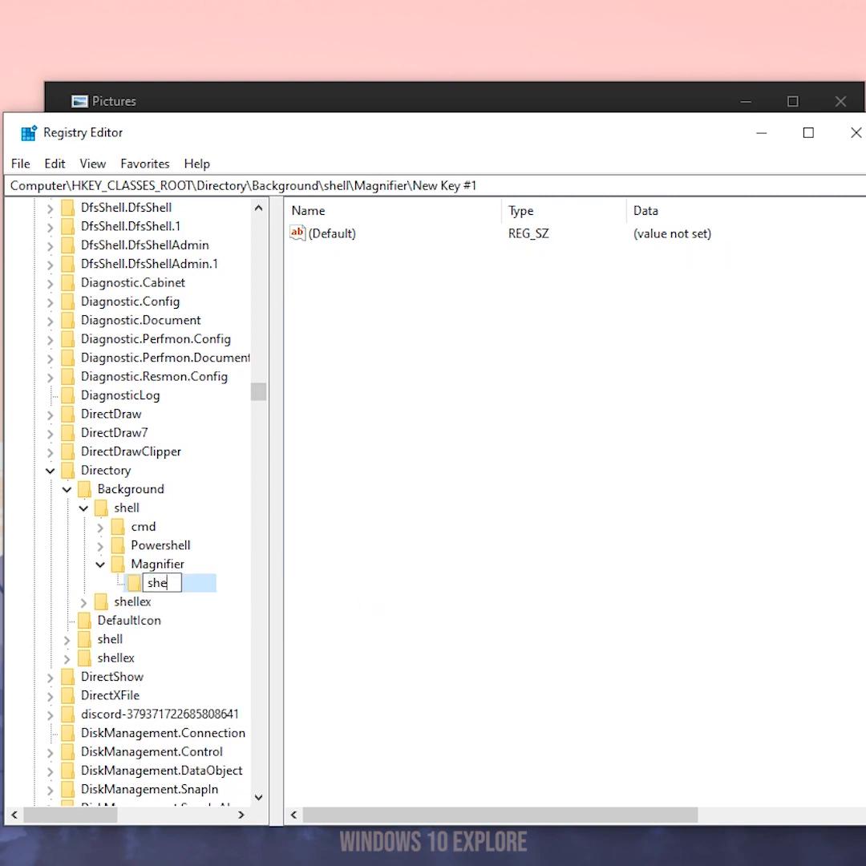
pyautogui.write('ll')
pyautogui.press('Return')
pyautogui.press('Tab')
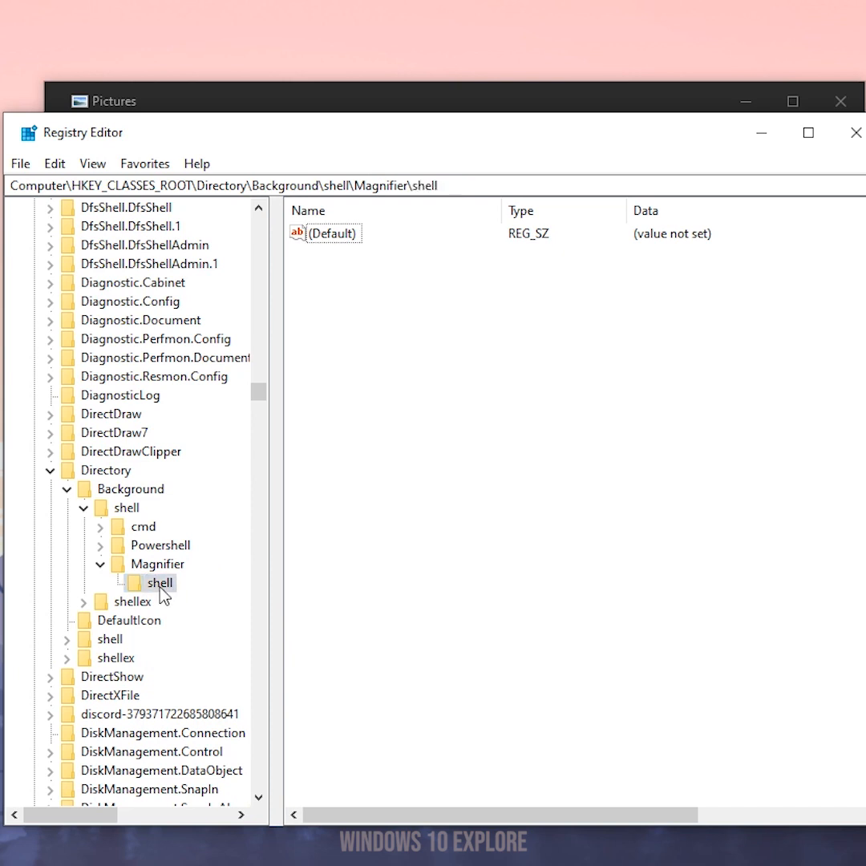
# - Create a new key named Lens under the Magnifier key's shell subkey
pyautogui.rightClick(161, 587)
pyautogui.moveTo(183, 622)
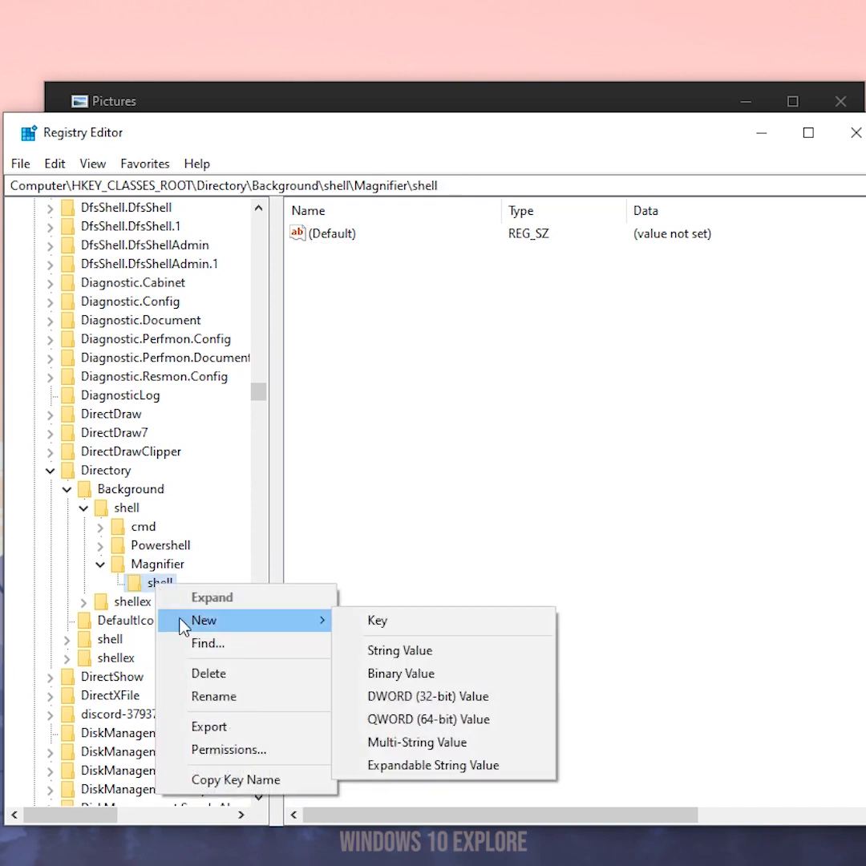
pyautogui.click(405, 629)
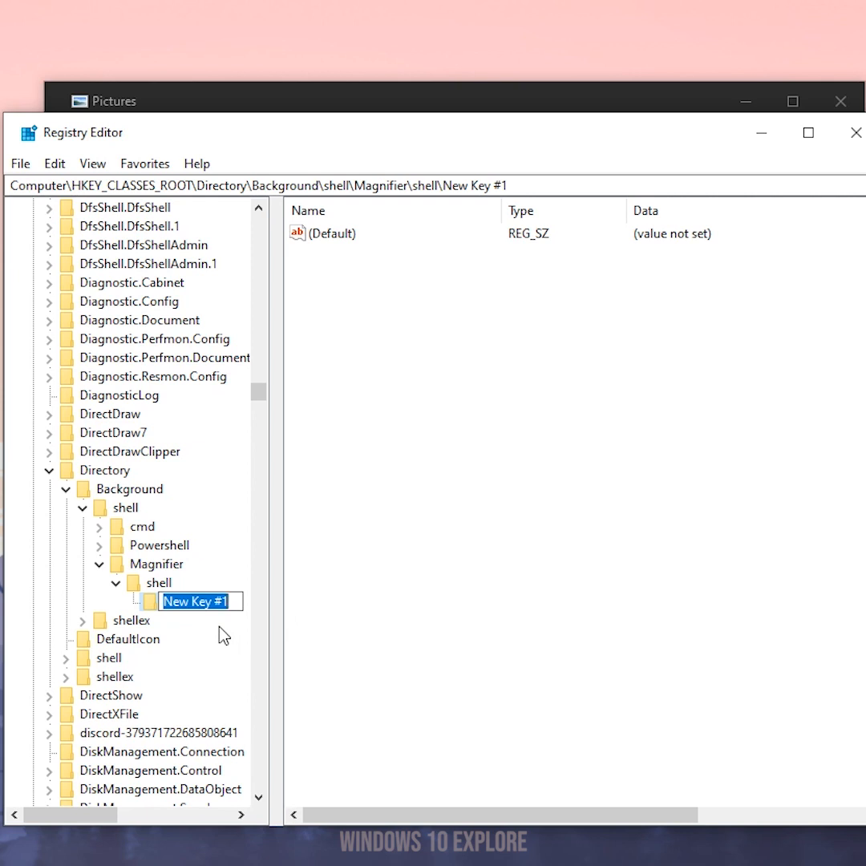
pyautogui.write('Lens')
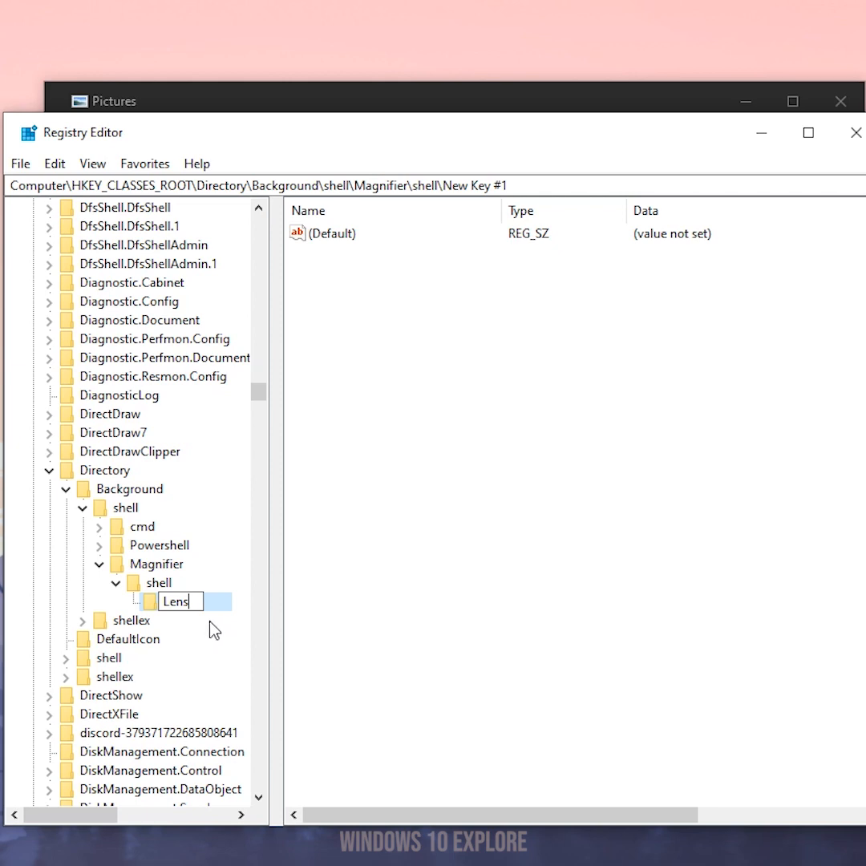
pyautogui.press('Return')
# - Check the Magnifier submenu for the Lens entry in the Pictures folder's context menu, and return to Registry Editor
pyautogui.click(762, 133)
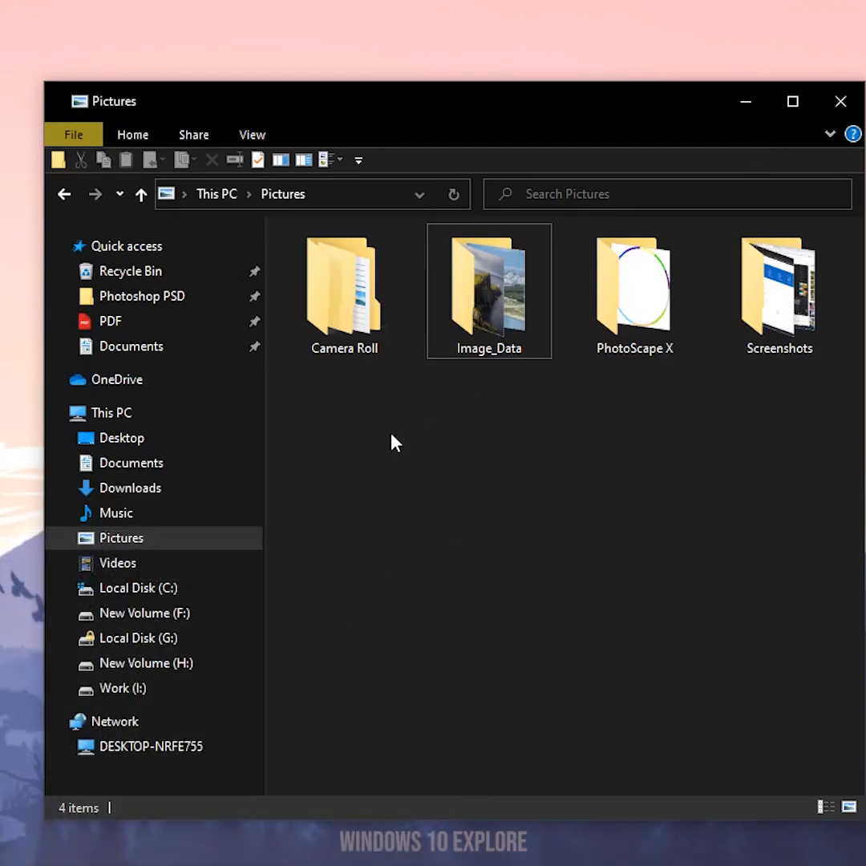
pyautogui.rightClick(392, 438)
pyautogui.moveTo(454, 709)
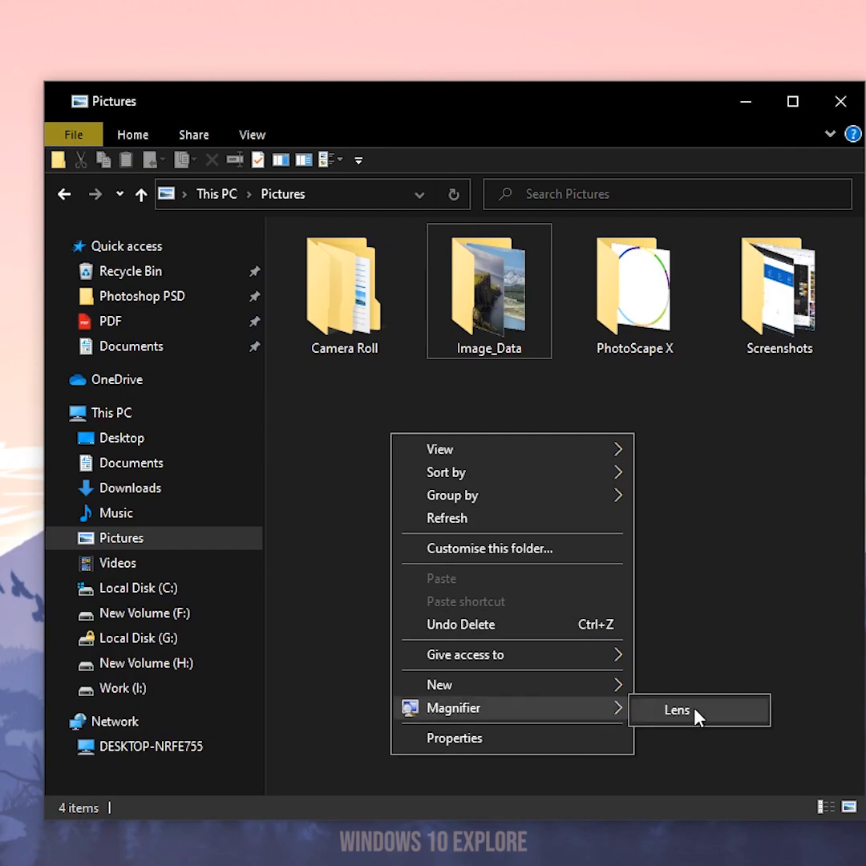
pyautogui.click(342, 513)
pyautogui.hotkey('alt', 'Tab')
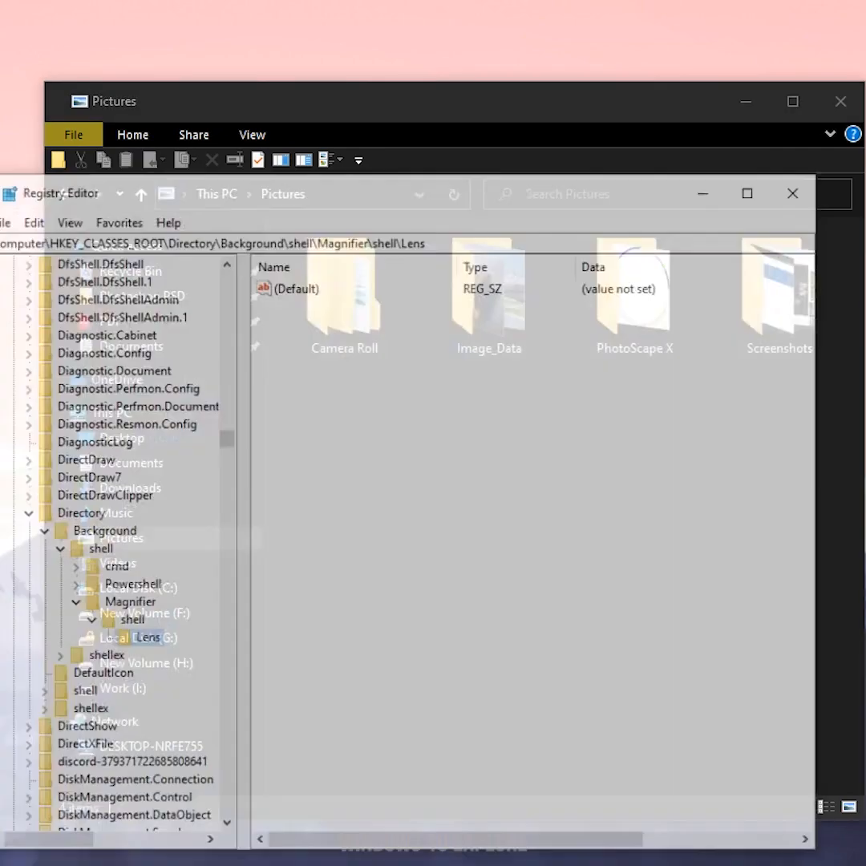
# - Create a new key named command under the Lens key
pyautogui.rightClick(167, 614)
pyautogui.moveTo(209, 642)
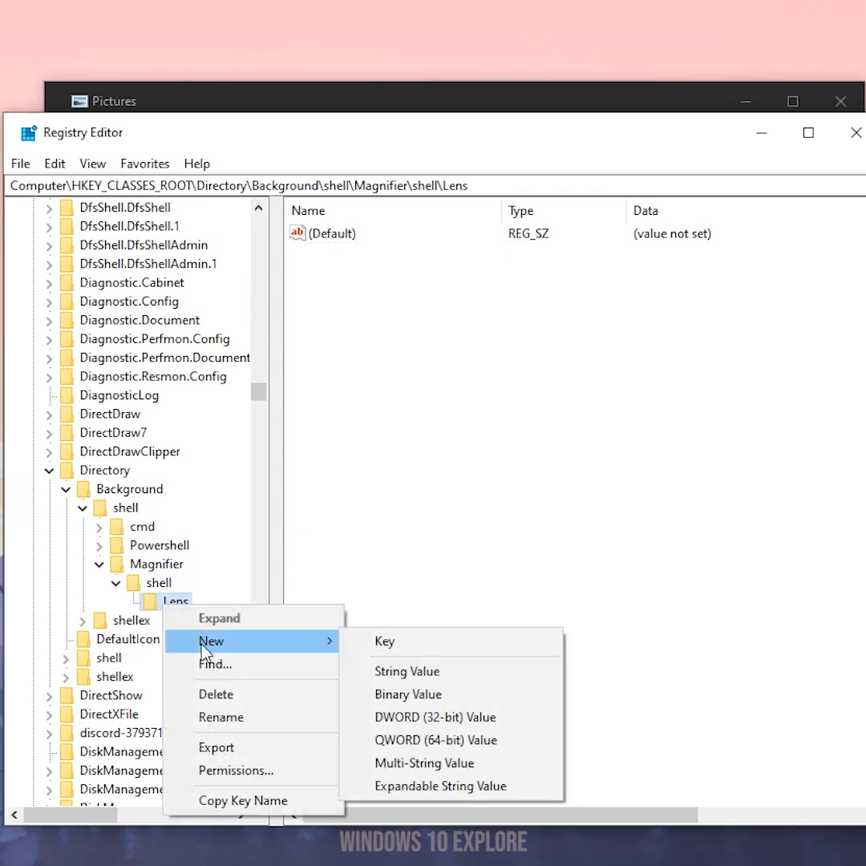
pyautogui.click(385, 640)
pyautogui.write('command')
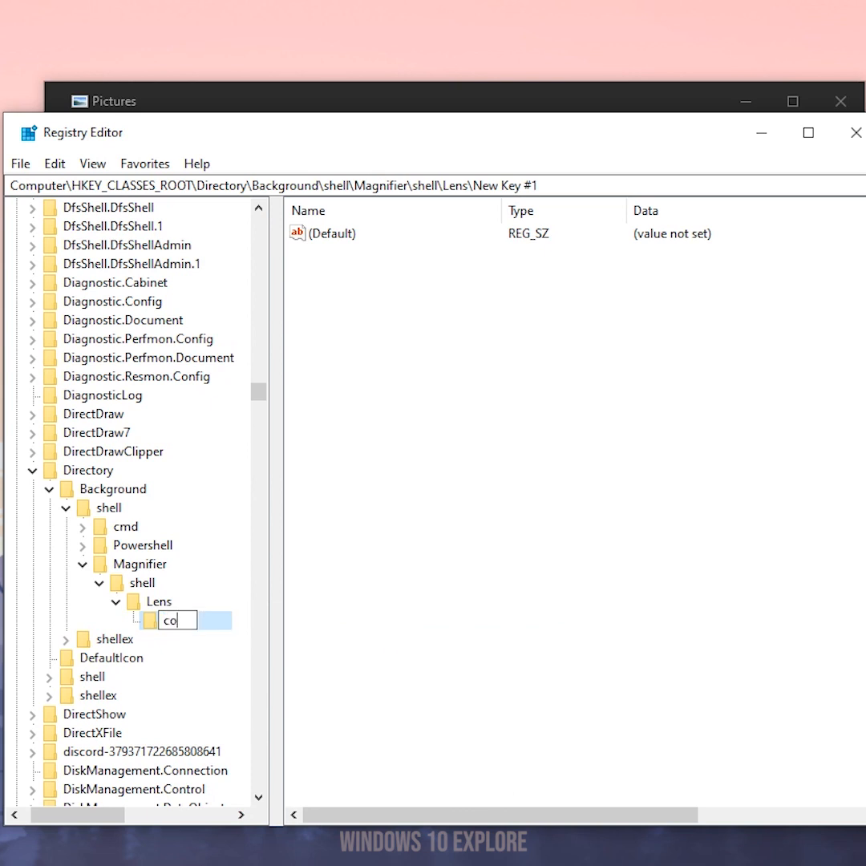
pyautogui.press('Return')
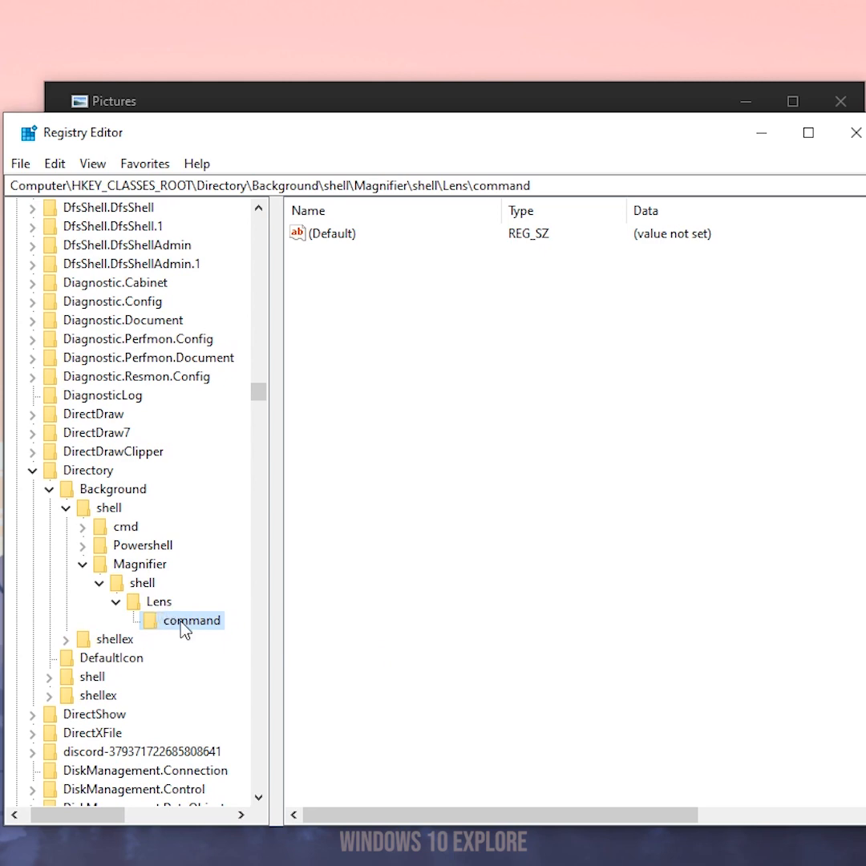
# - Set the default value of the Lens command key to C:\Windows\System32\Magnify.exe /lens
pyautogui.doubleClick(305, 239)
pyautogui.moveTo(220, 236); pyautogui.dragTo(289, 430)
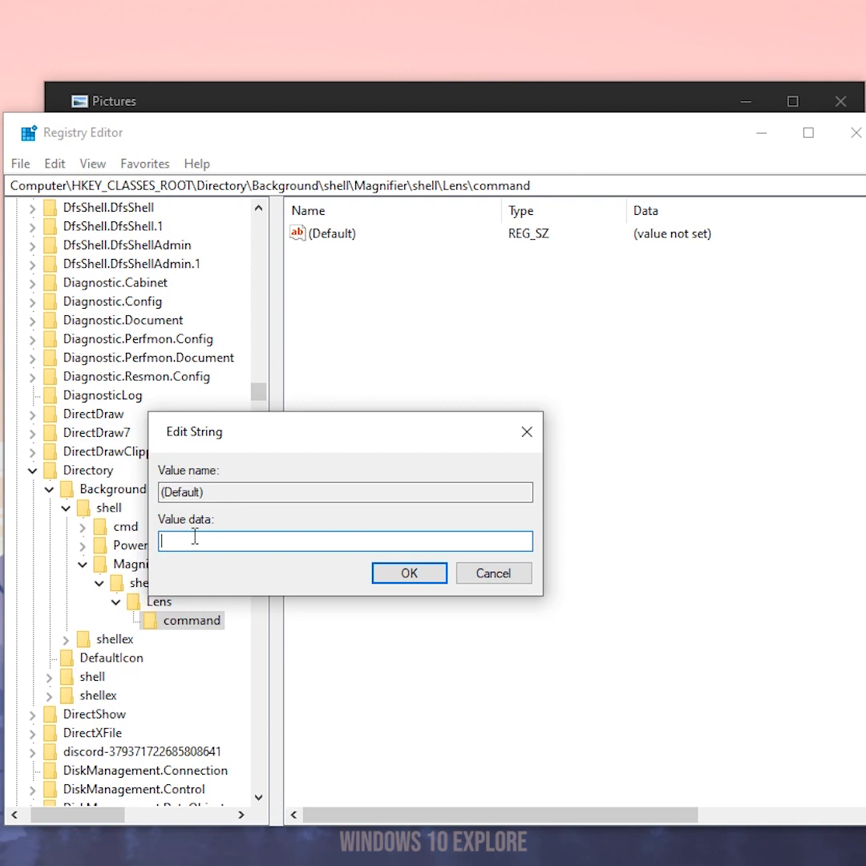
pyautogui.write('C:\\Windows\\System32\\Magnify.exe /lens')
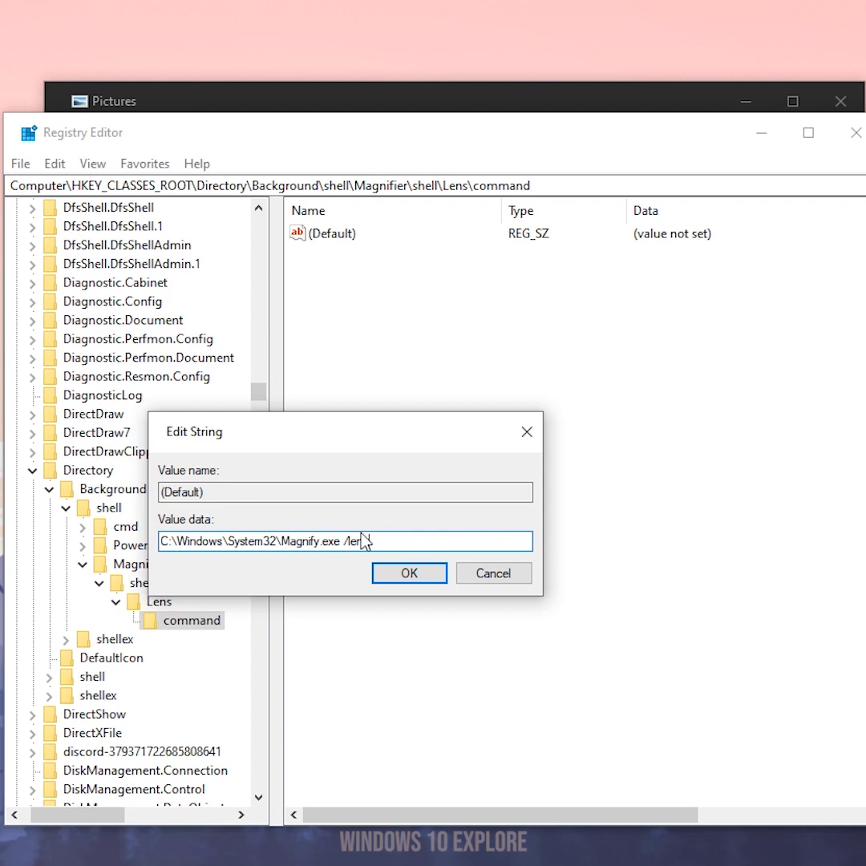
pyautogui.click(412, 574)
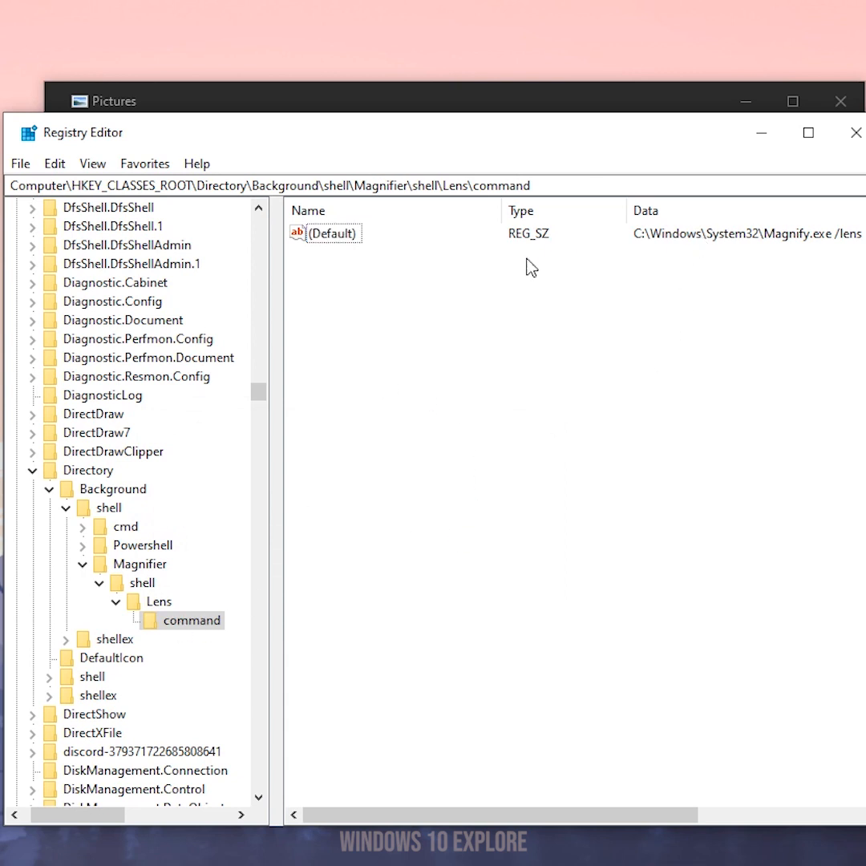
# - Switch to the Pictures folder and run Lens from the Magnifier submenu of its background context menu
pyautogui.click(762, 134)
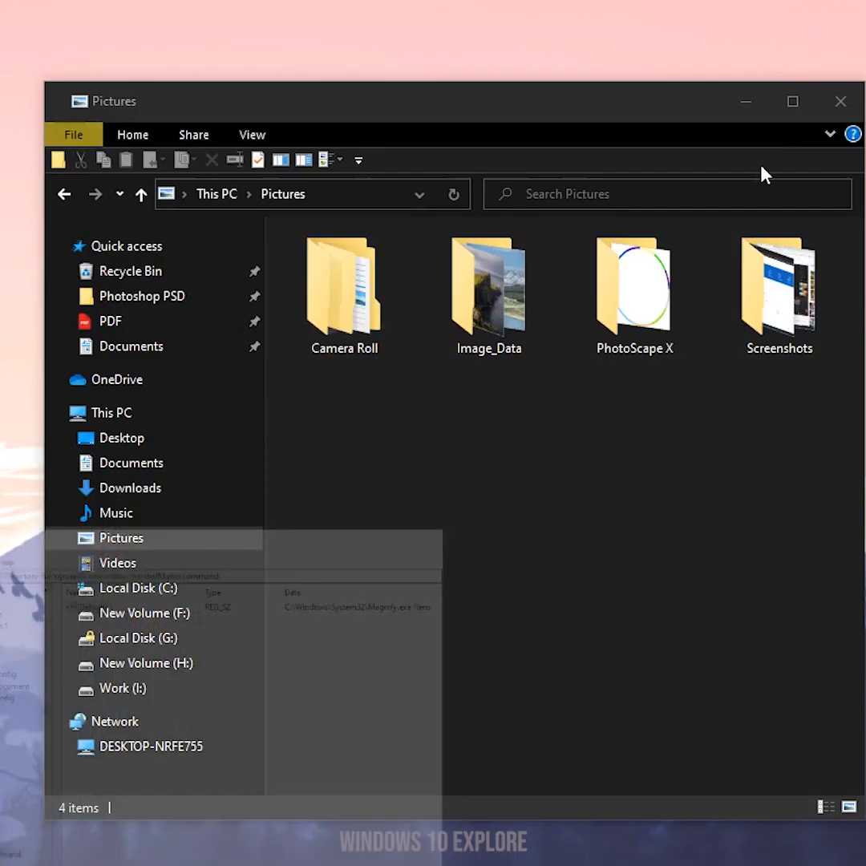
pyautogui.rightClick(290, 380)
pyautogui.moveTo(363, 659)
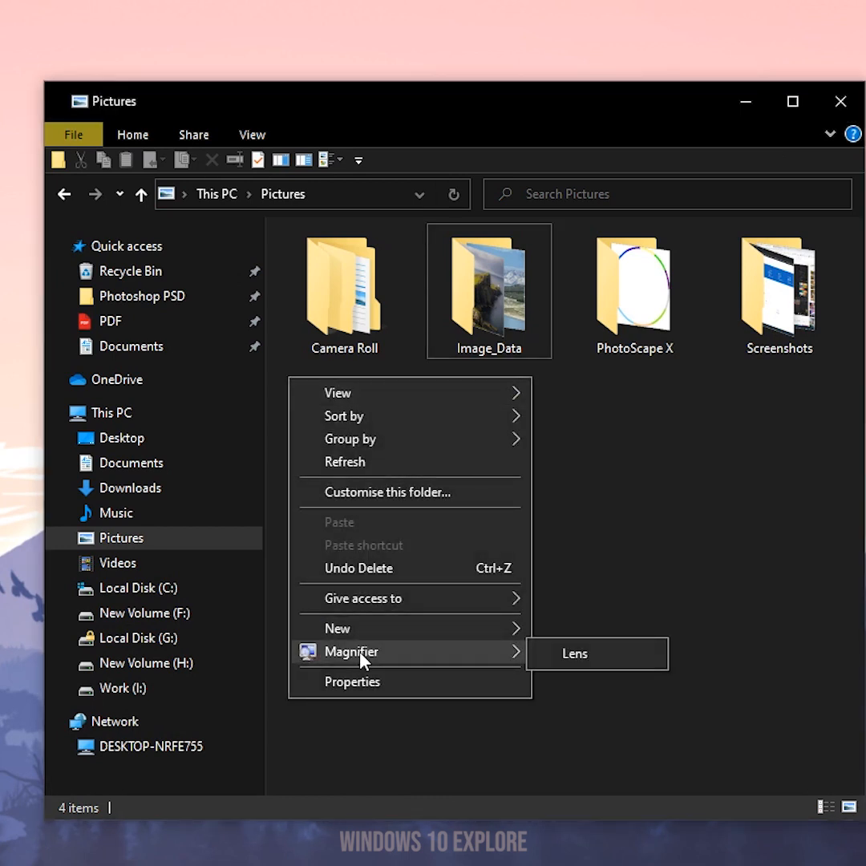
pyautogui.click(582, 658)
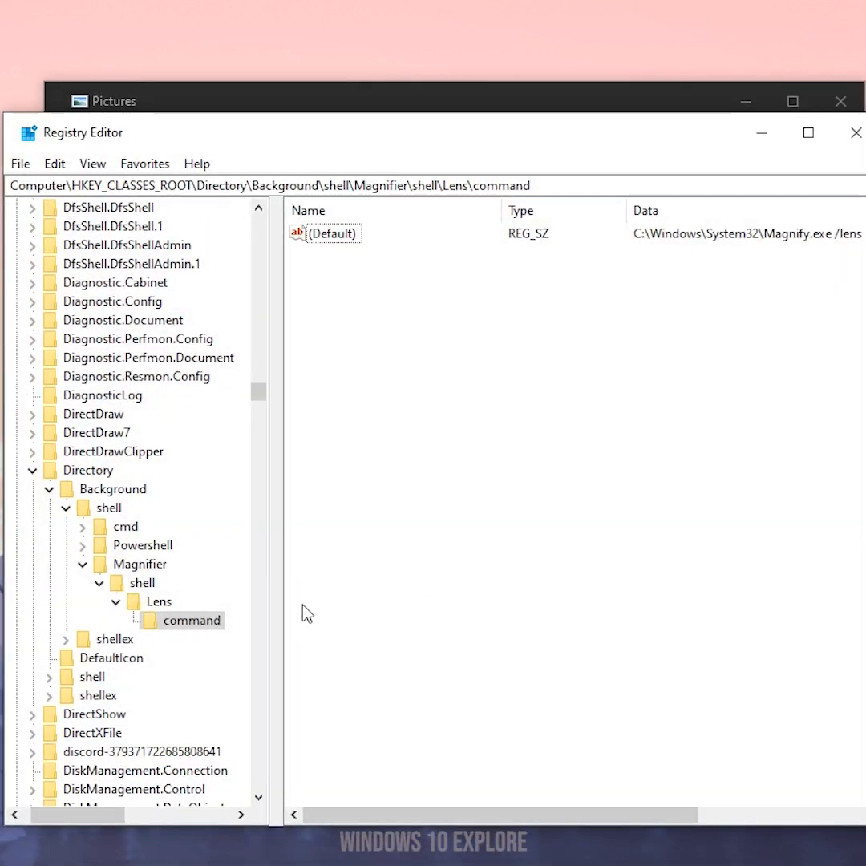
# - Create a new key named Fullscreen under the Magnifier key's shell subkey in Registry Editor
pyautogui.click(142, 586)
pyautogui.rightClick(143, 588)
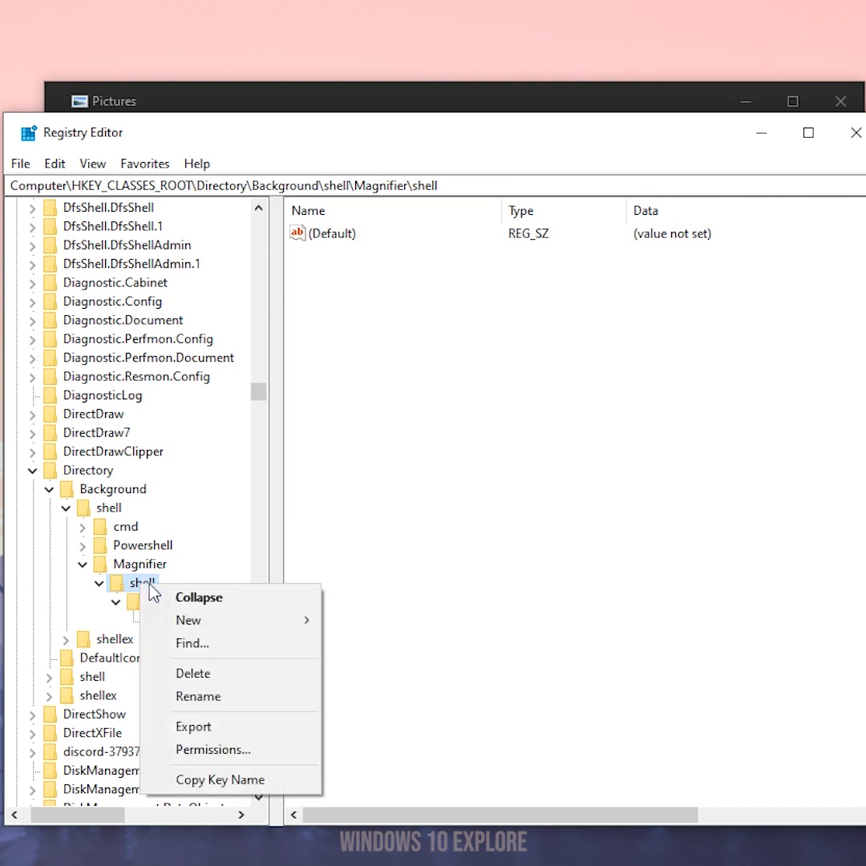
pyautogui.moveTo(189, 622)
pyautogui.click(372, 623)
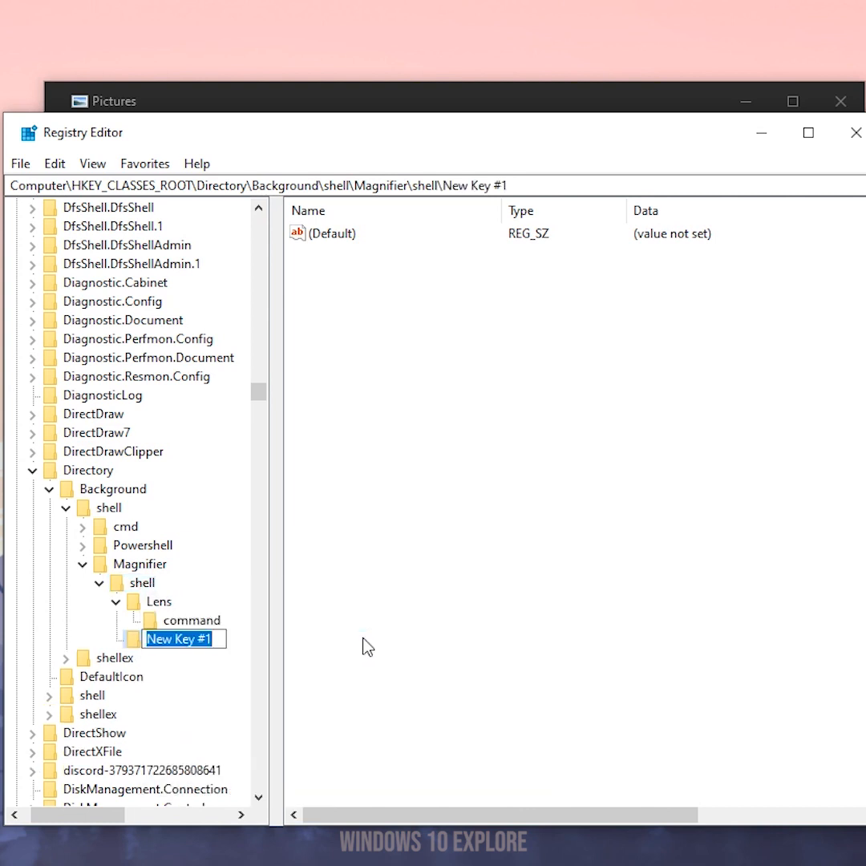
pyautogui.write('Fullsc')
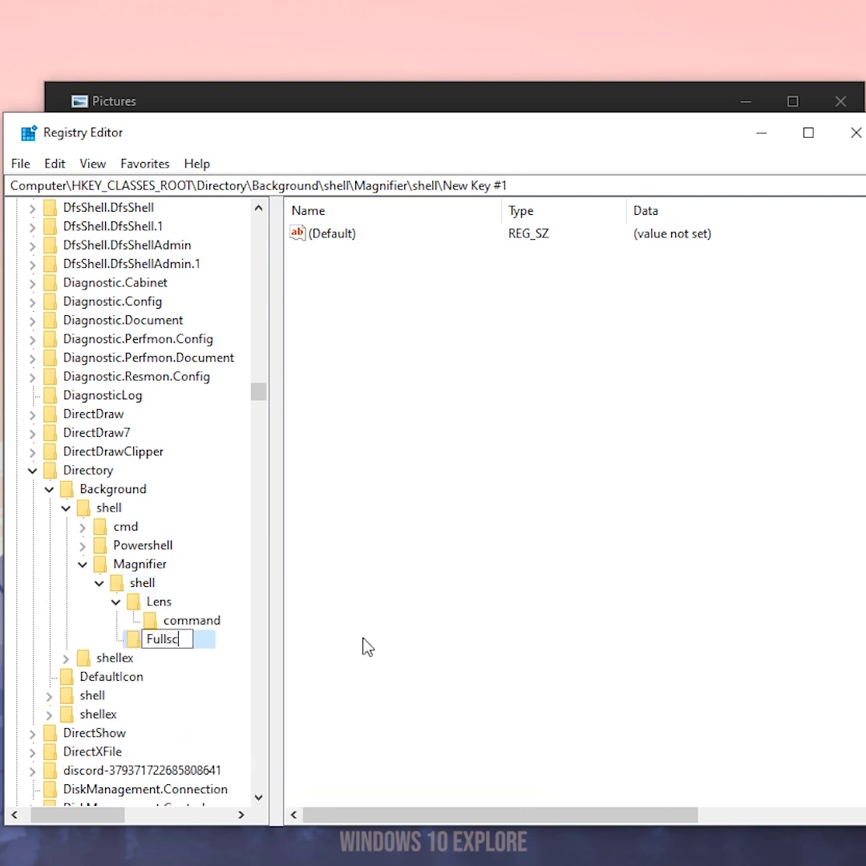
pyautogui.write('reen')
pyautogui.press('Return')
# - Create a new key named command under the Fullscreen key
pyautogui.rightClick(170, 642)
pyautogui.moveTo(210, 679)
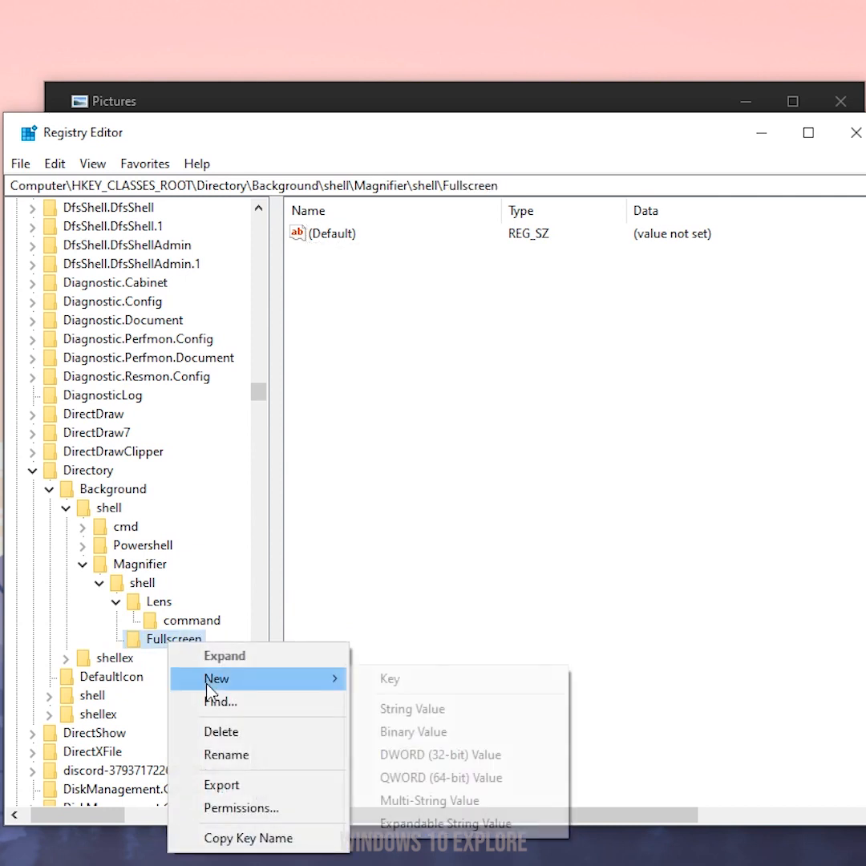
pyautogui.click(429, 684)
pyautogui.write('command')
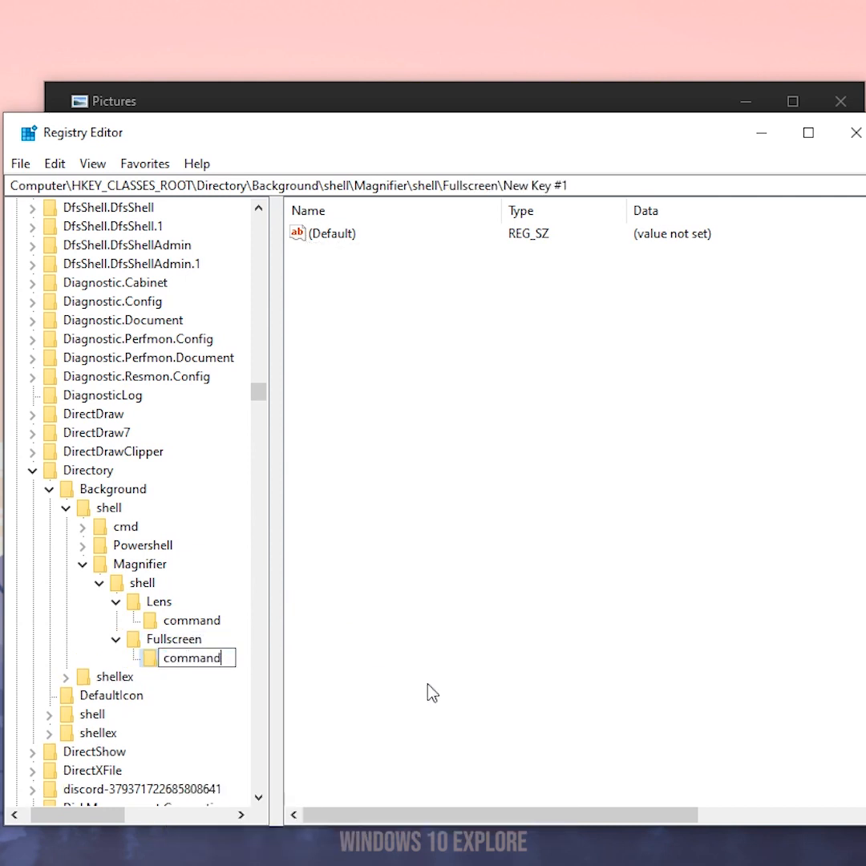
pyautogui.press('Return')
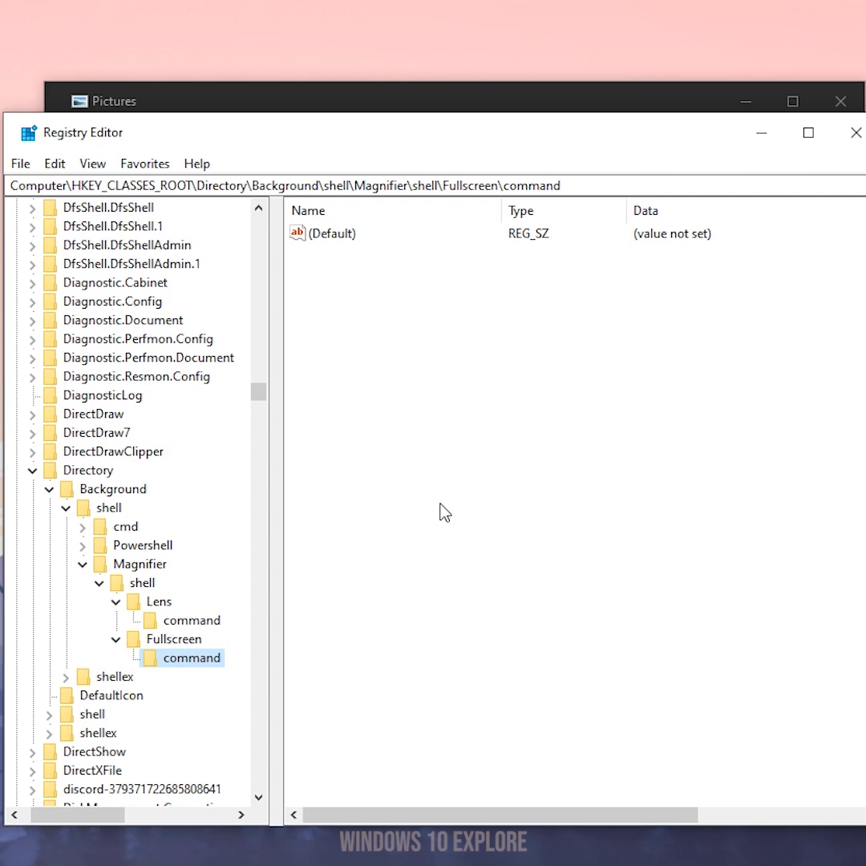
# - Set the default value of the Fullscreen command key to C:\Windows\System32\Magnify.exe /fullscreen
pyautogui.doubleClick(330, 233)
pyautogui.write('C:\\Windows\\System32\\Magnify.exe /fullscreen')
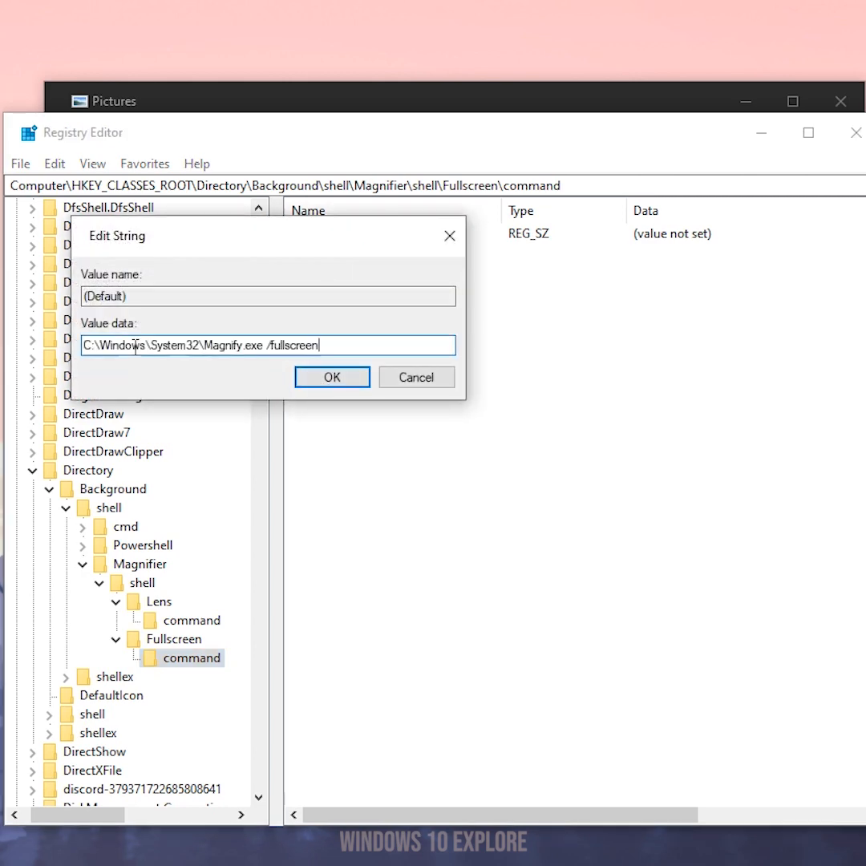
pyautogui.click(340, 381)
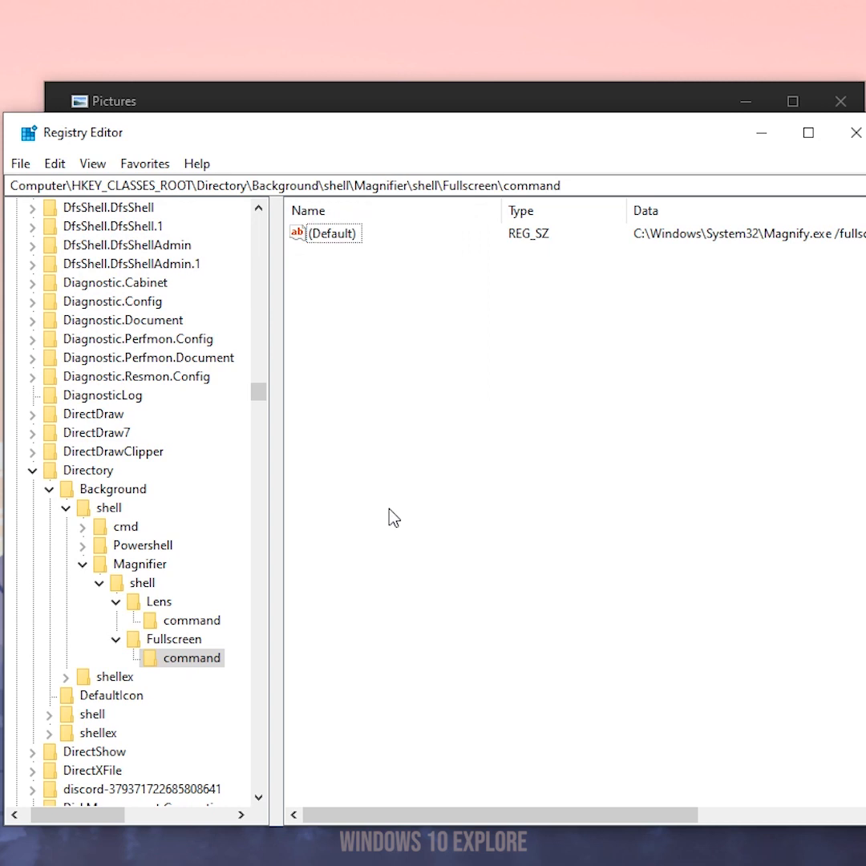
# - Create a new key named Docked under the Magnifier key's shell subkey
pyautogui.click(142, 587)
pyautogui.rightClick(142, 586)
pyautogui.moveTo(179, 623)
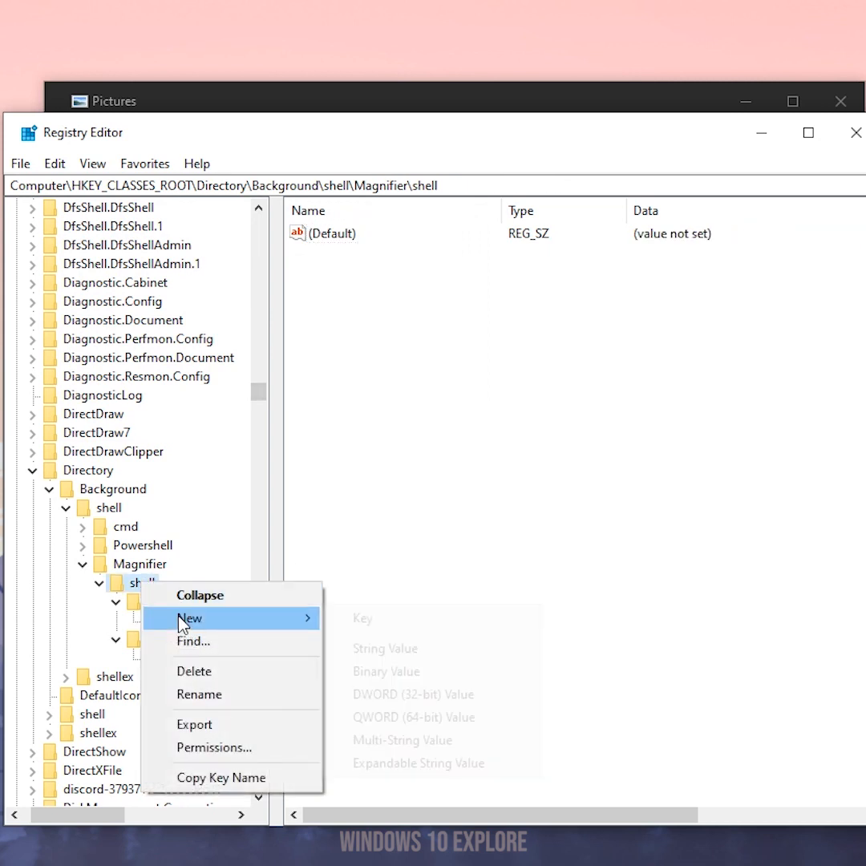
pyautogui.click(398, 624)
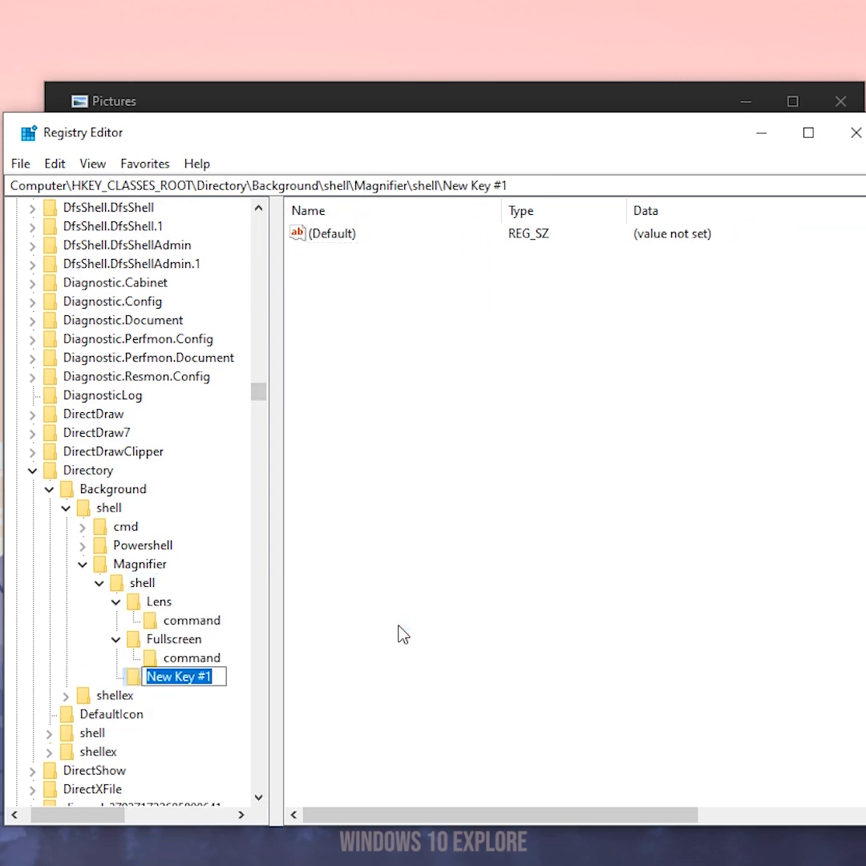
pyautogui.write('Docked')
pyautogui.press('Return')
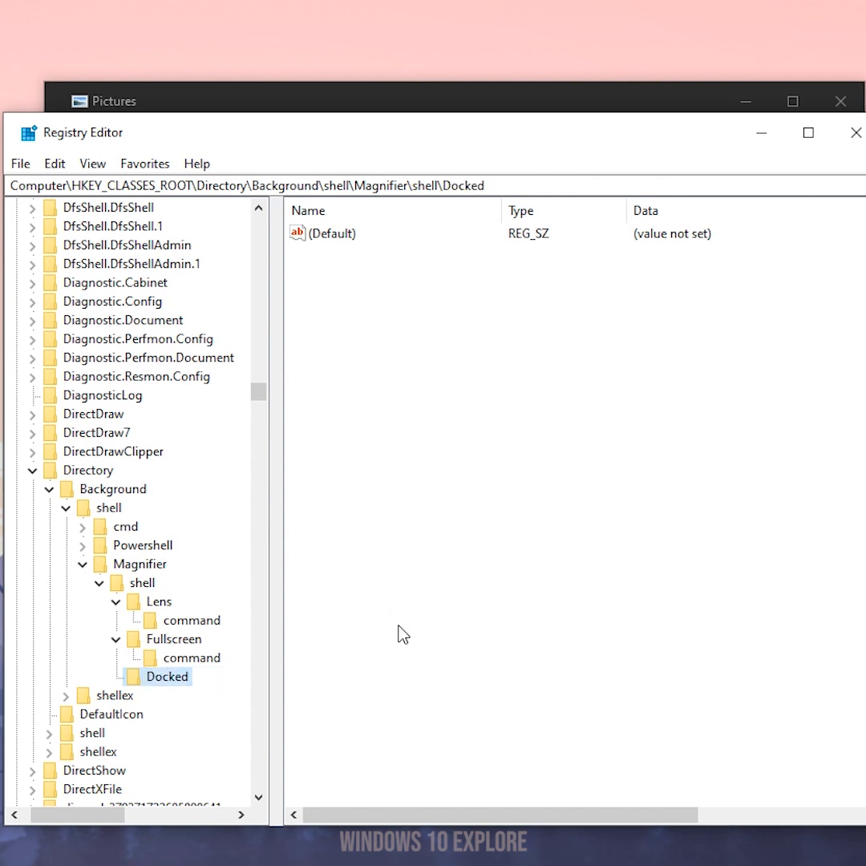
# - Create a new key named command under the Docked key
pyautogui.rightClick(156, 681)
pyautogui.moveTo(196, 716)
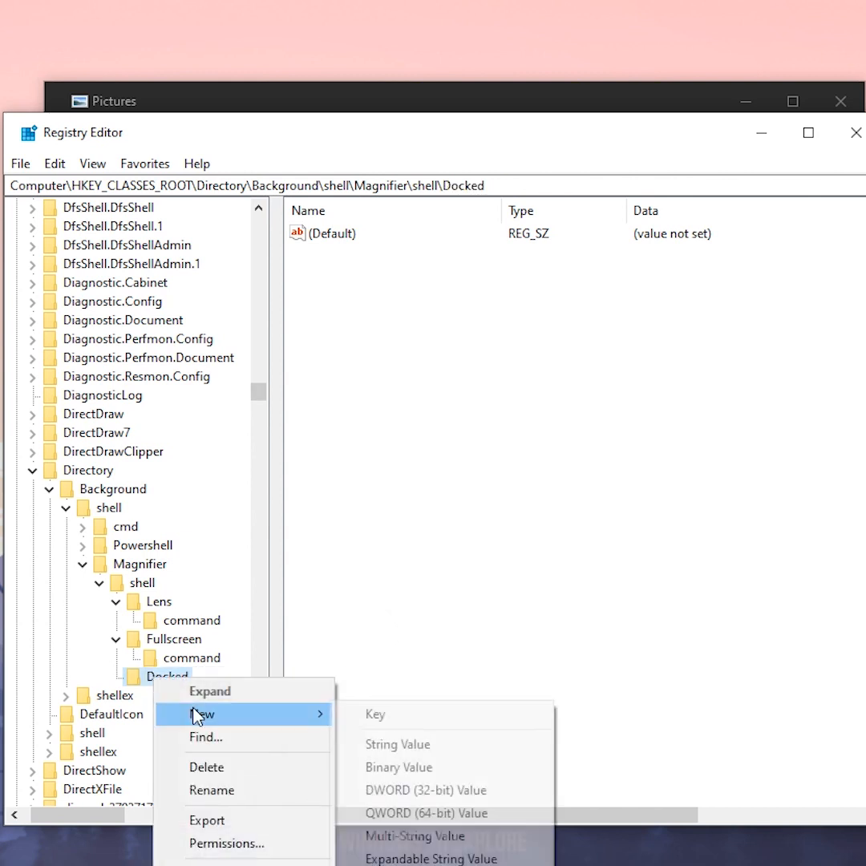
pyautogui.click(375, 716)
pyautogui.write('com')
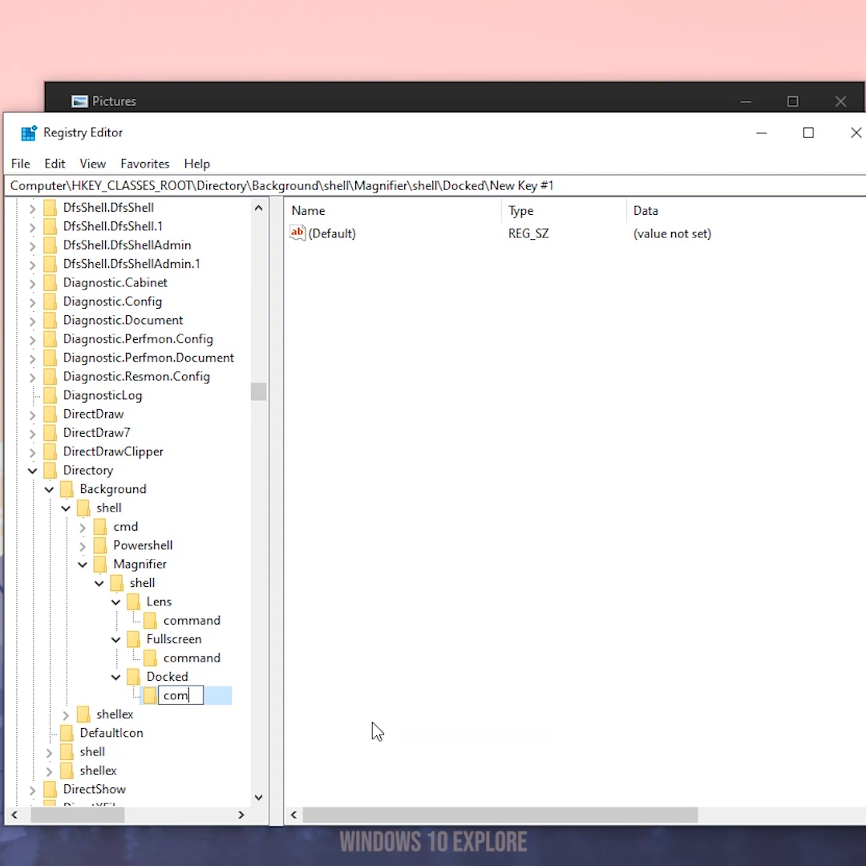
pyautogui.write('mand')
pyautogui.press('Return')
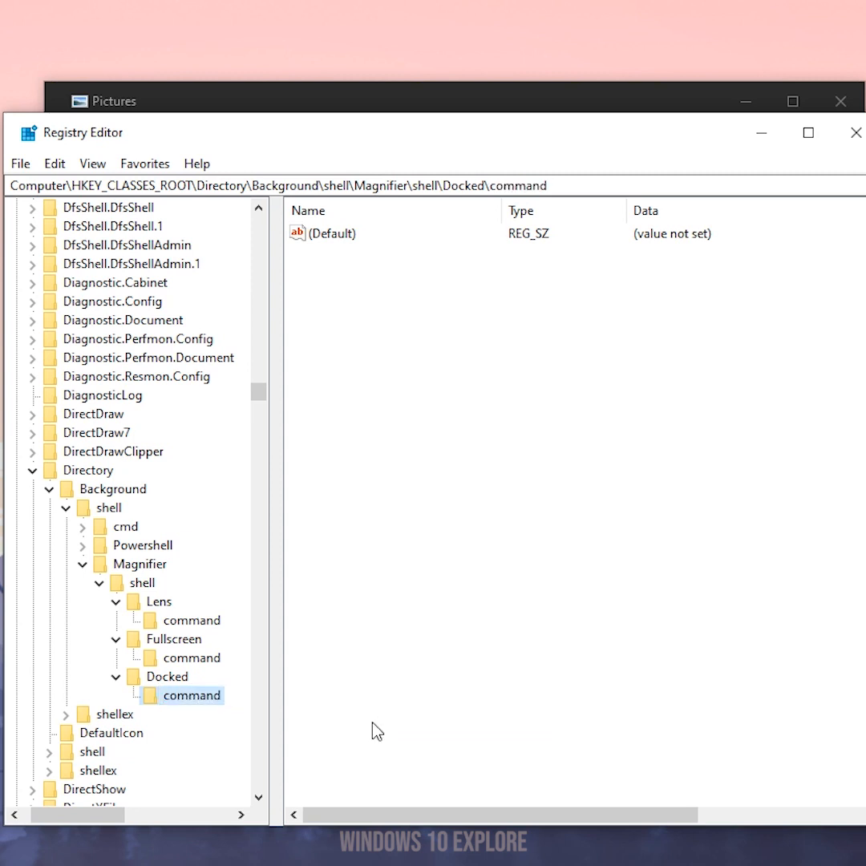
# - Set the default value of the Docked command key to C:\Windows\System32\Magnify.exe /docked
pyautogui.doubleClick(314, 236)
pyautogui.click(120, 340)
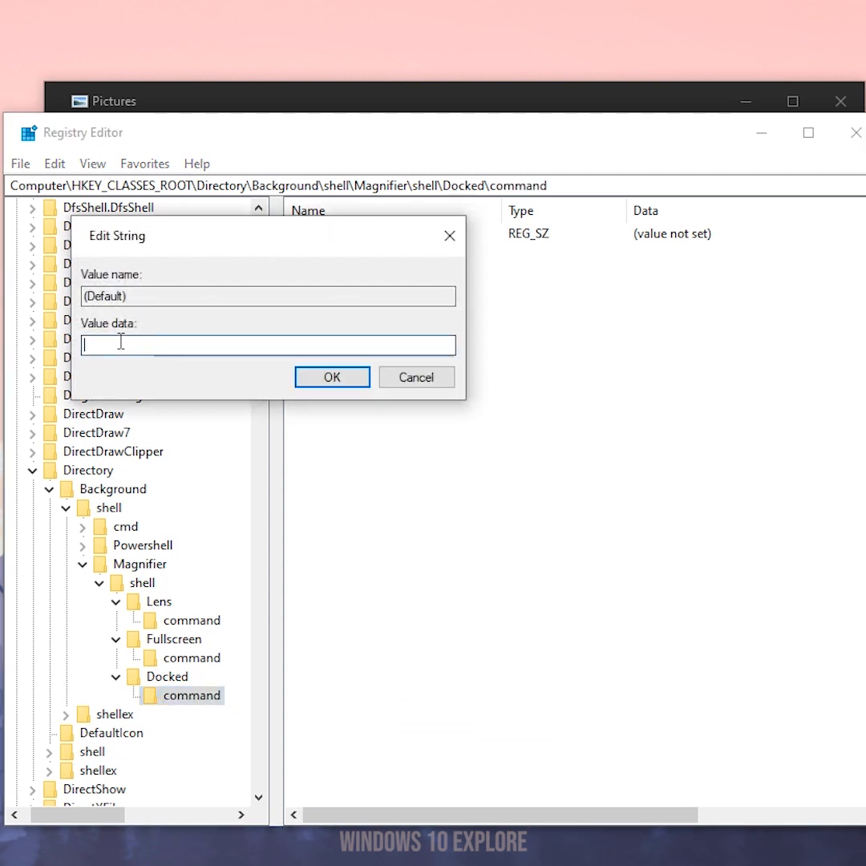
pyautogui.write('C:\\Windows\\System32\\Magnify.exe /docked')
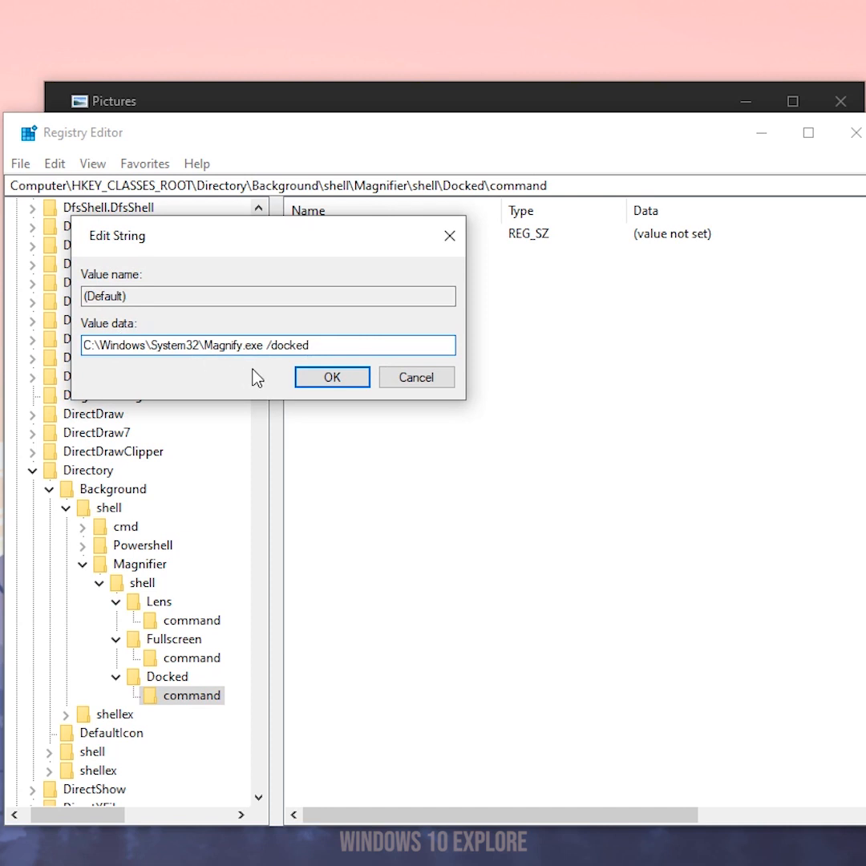
pyautogui.click(336, 383)
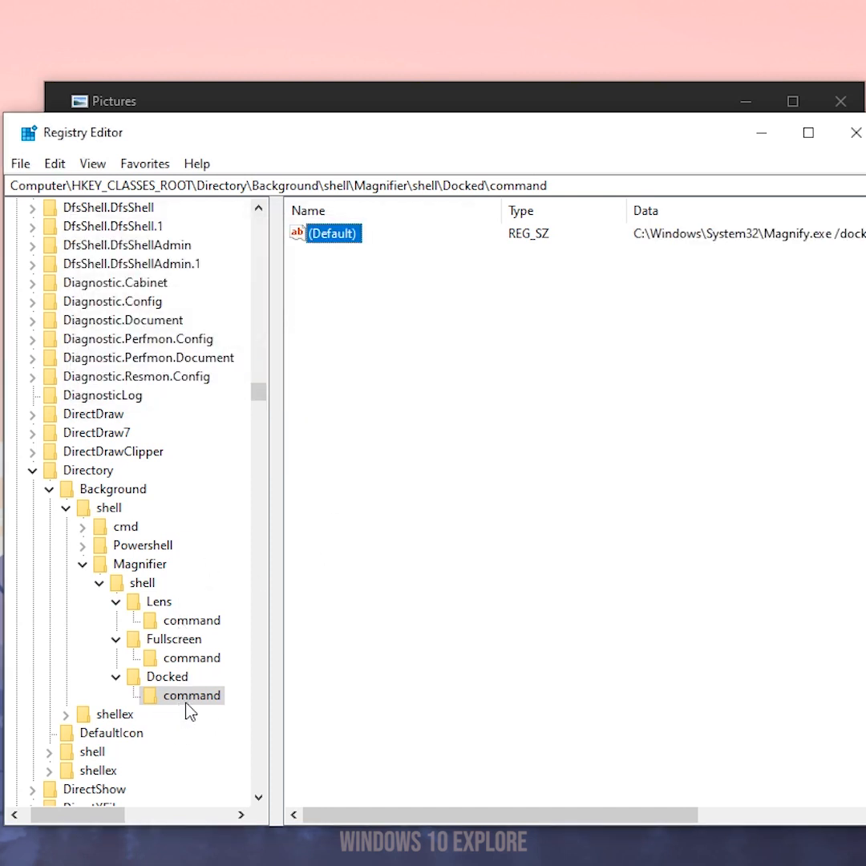
# - Collapse the Magnifier key, switch to the Pictures folder and test Docked from its background Magnifier submenu, closing Magnifier again
pyautogui.click(83, 564)
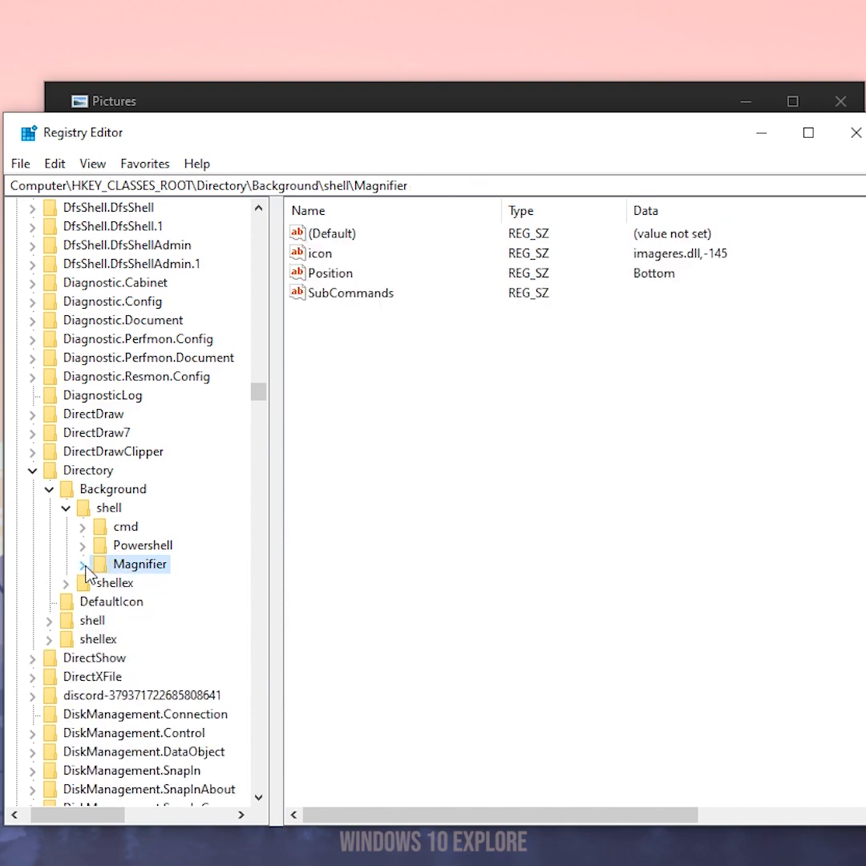
pyautogui.click(762, 144)
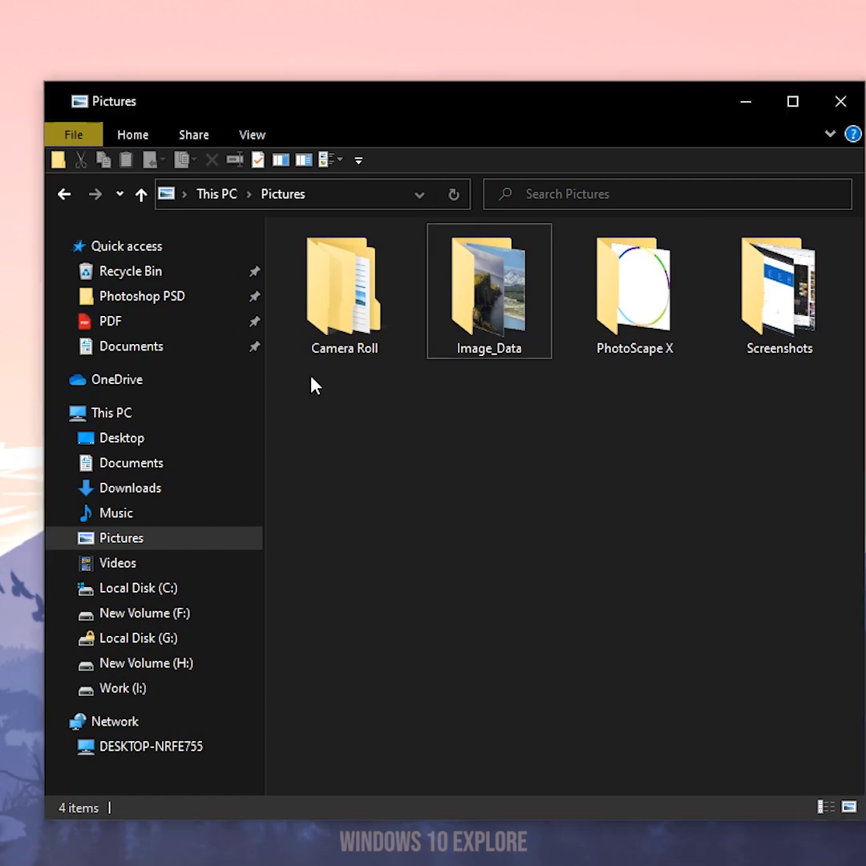
pyautogui.rightClick(311, 377)
pyautogui.moveTo(354, 652)
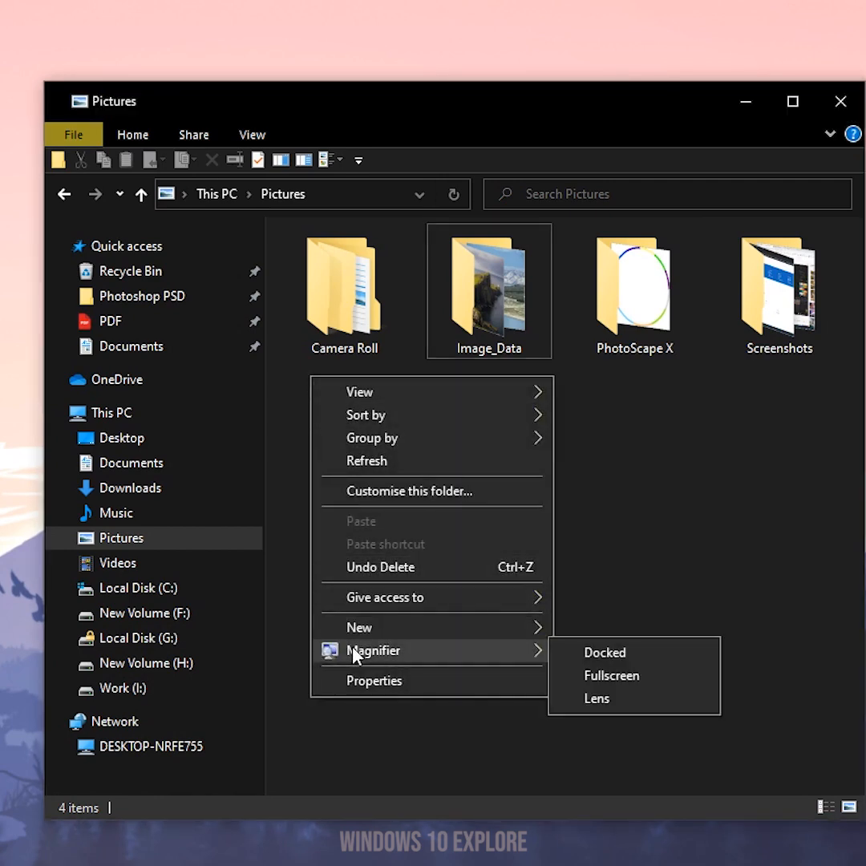
pyautogui.click(607, 653)
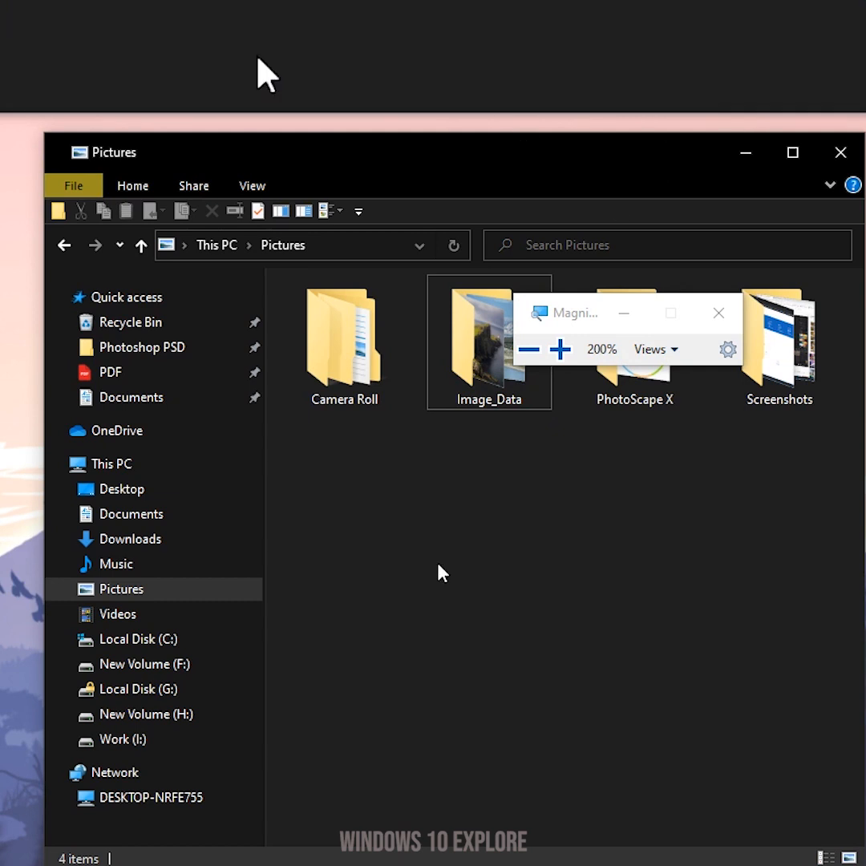
pyautogui.click(719, 313)
# - Test Fullscreen from the Magnifier submenu of the Pictures folder's background context menu and exit Magnifier
pyautogui.rightClick(342, 449)
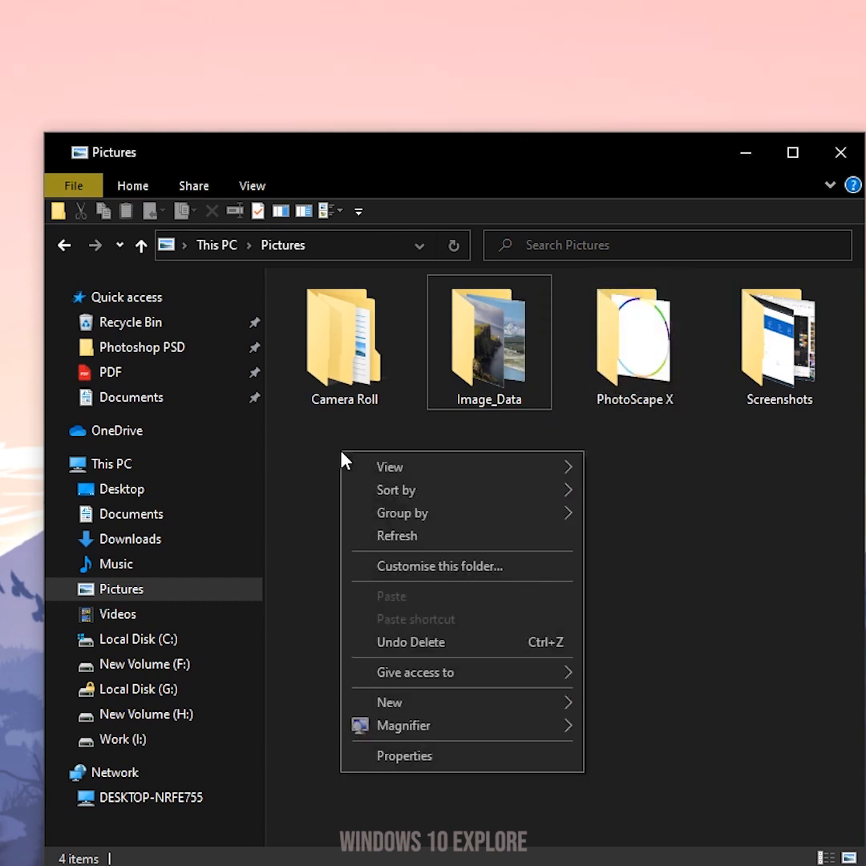
pyautogui.moveTo(414, 739)
pyautogui.click(632, 756)
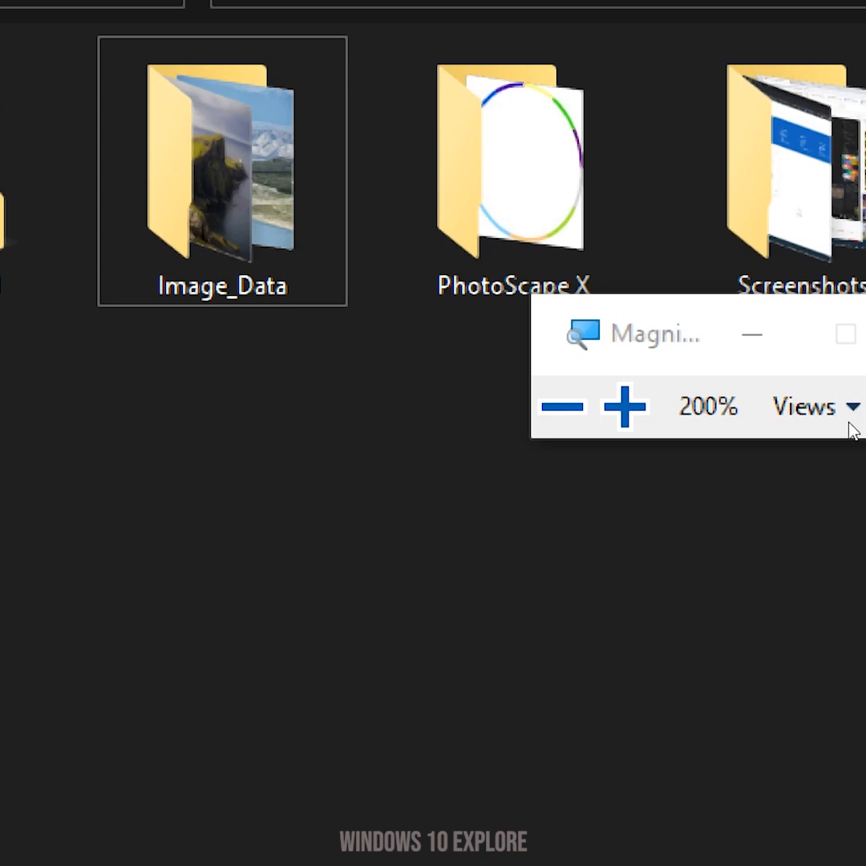
pyautogui.press('super+Escape')
# - Run one more mode from the Magnifier submenu of the Pictures folder's background context menu
pyautogui.rightClick(293, 449)
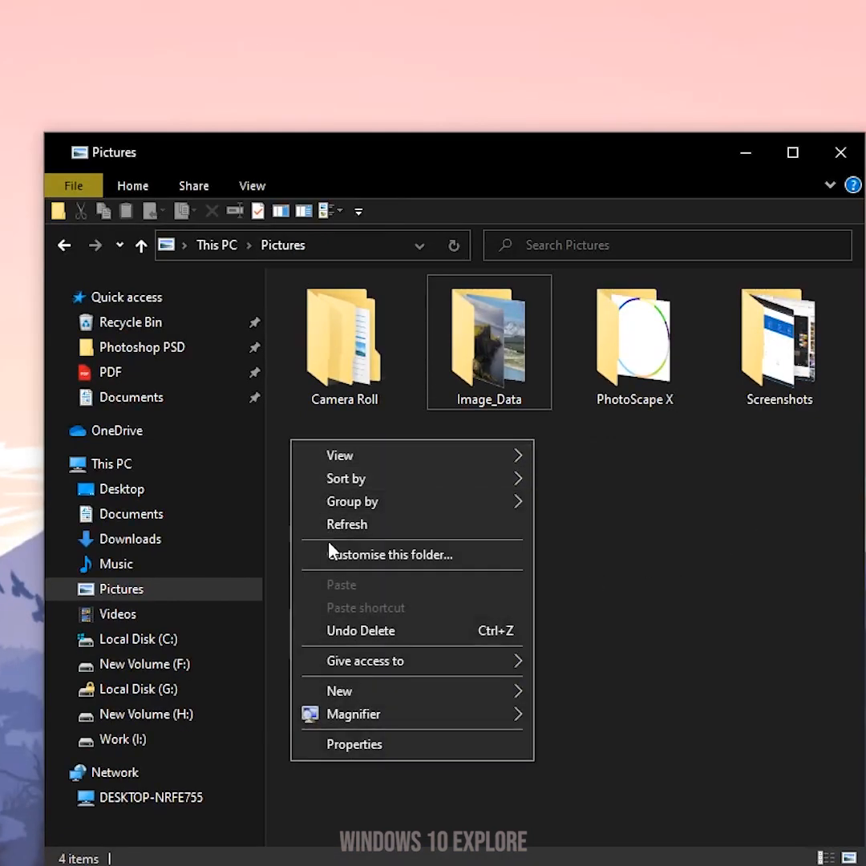
pyautogui.moveTo(345, 716)
pyautogui.click(569, 744)
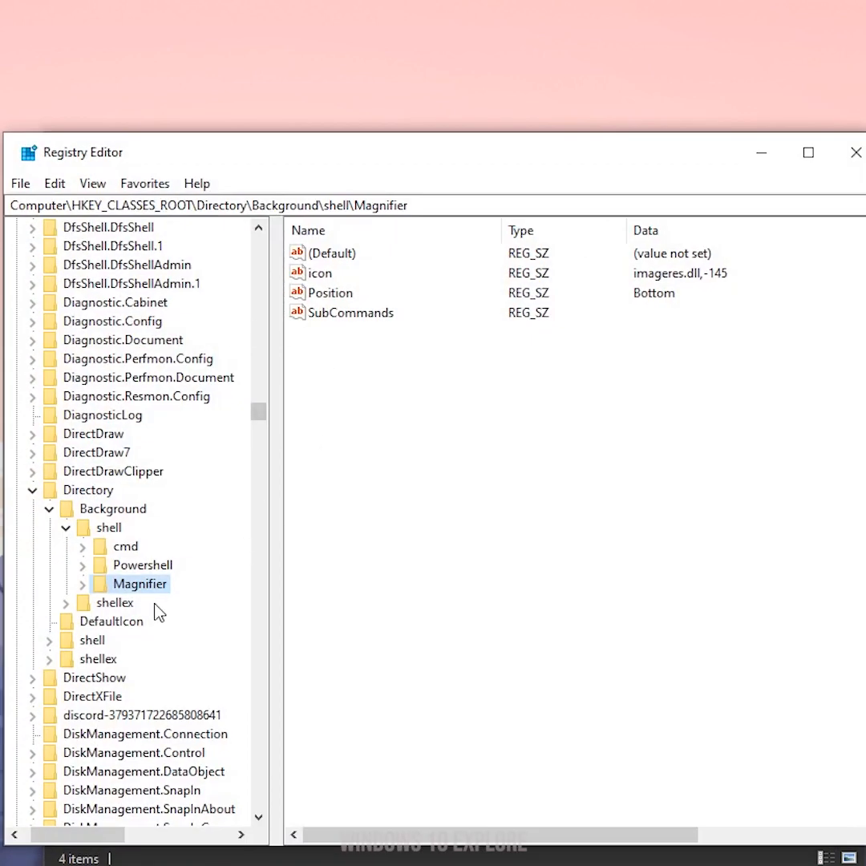
# - Delete the Magnifier key under Directory\Background\shell in Registry Editor
pyautogui.rightClick(134, 591)
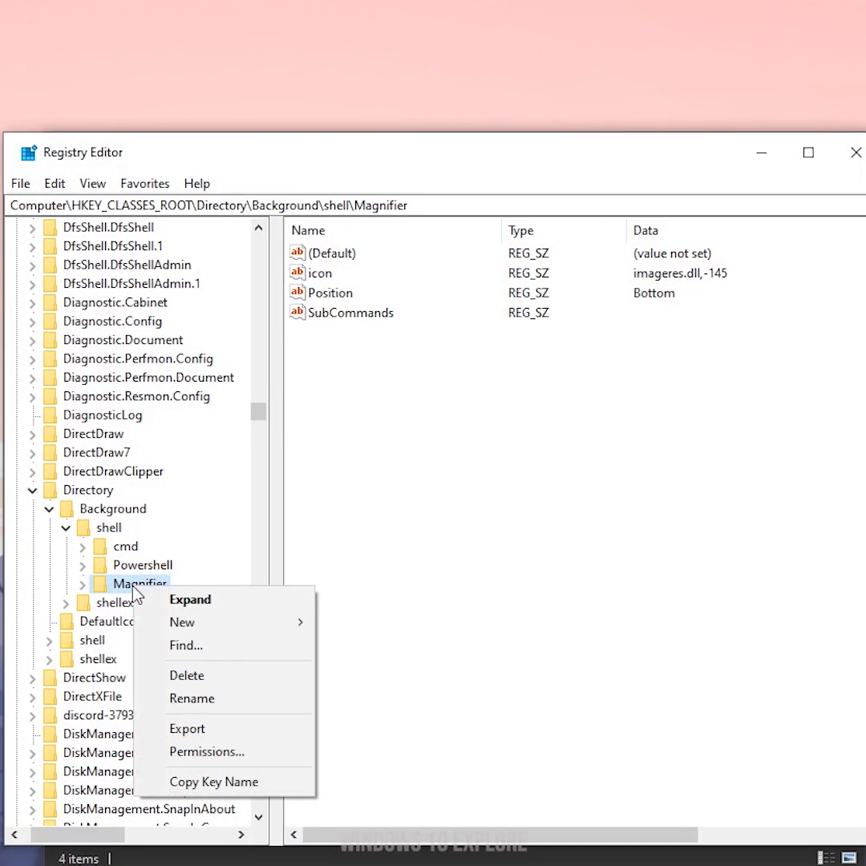
pyautogui.click(200, 677)
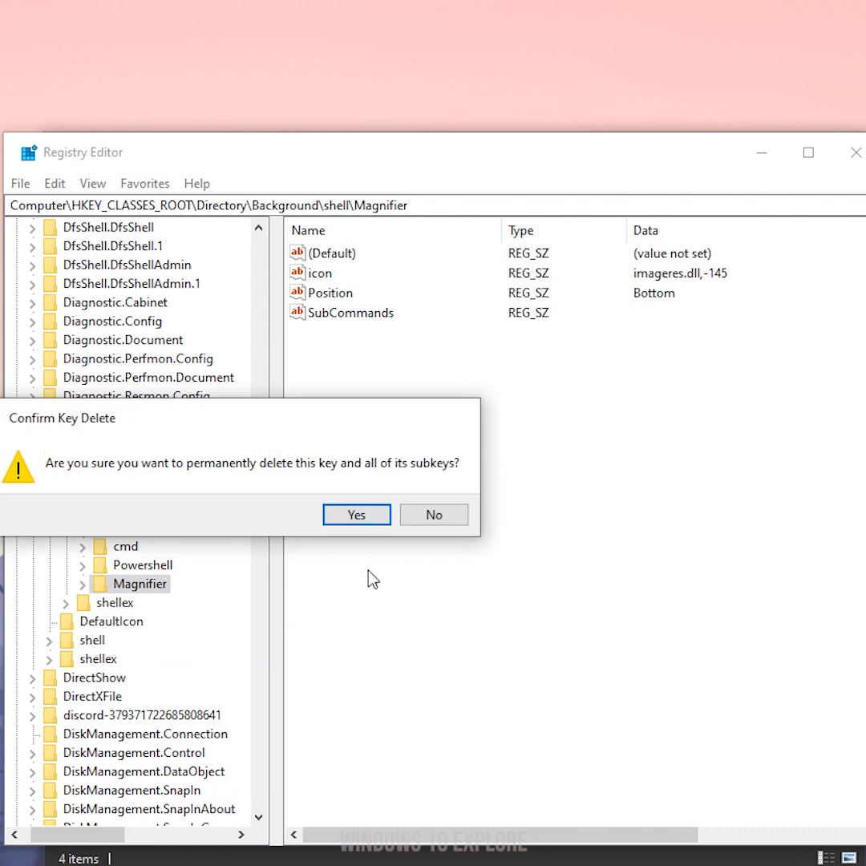